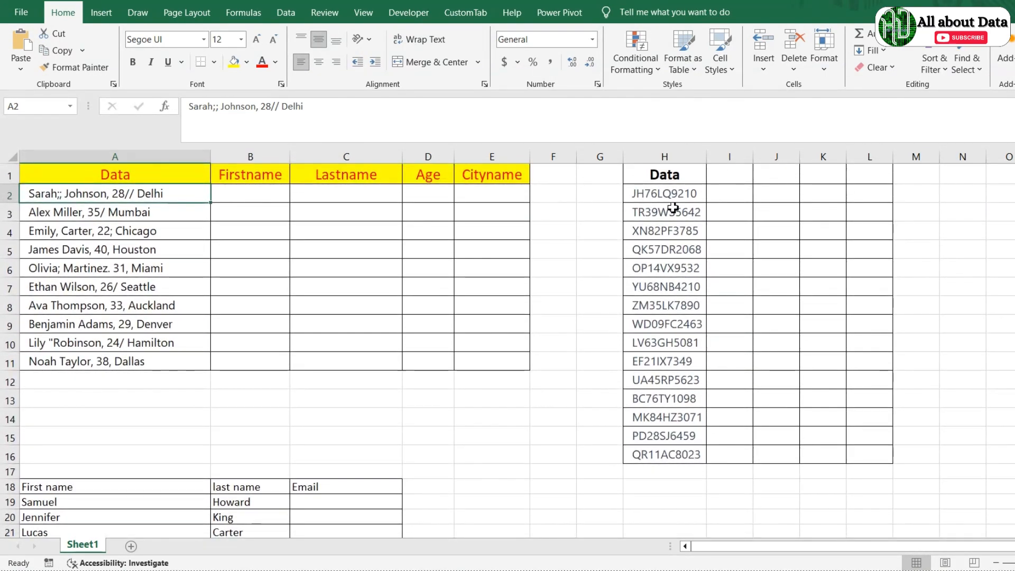
Step: Select the ten combined entries in A2:A11 with the Data ribbon showing
{"action": "scroll", "coordinate": [666, 206], "scroll_direction": "down", "scroll_amount": 6}
{"action": "scroll", "coordinate": [675, 210], "scroll_direction": "up", "scroll_amount": 7}
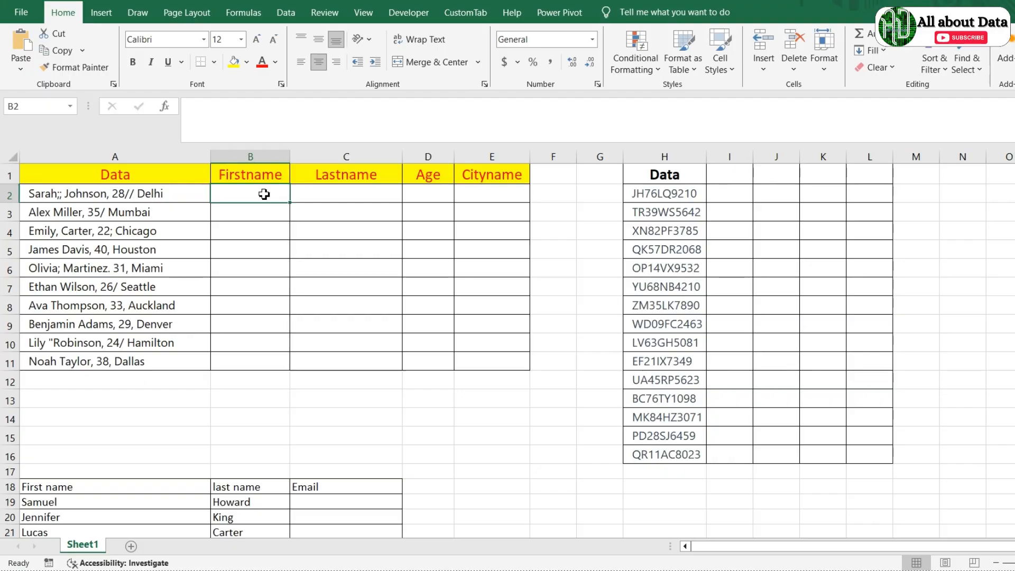
{"action": "left_click", "coordinate": [286, 12]}
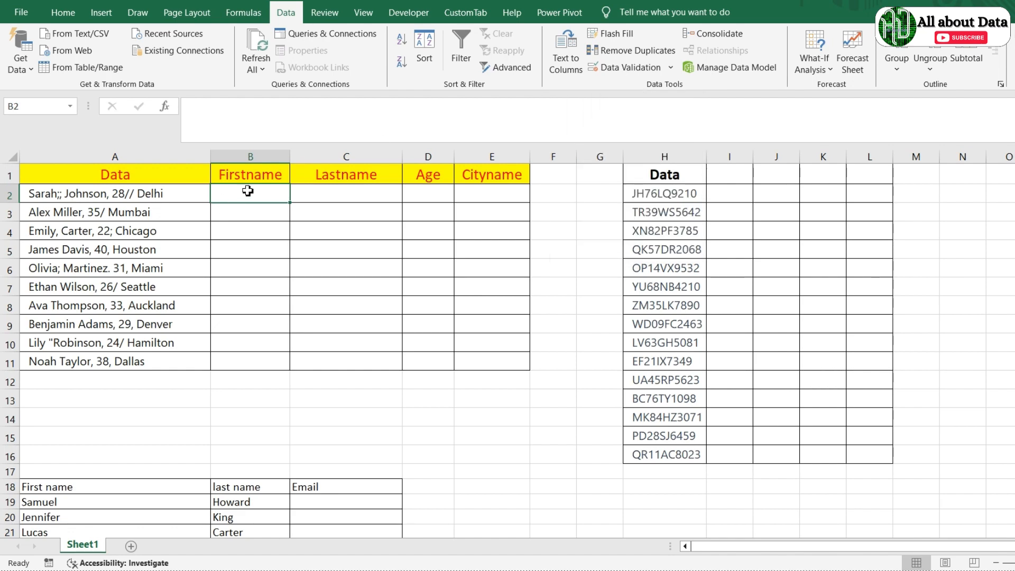
{"action": "left_click", "coordinate": [144, 200]}
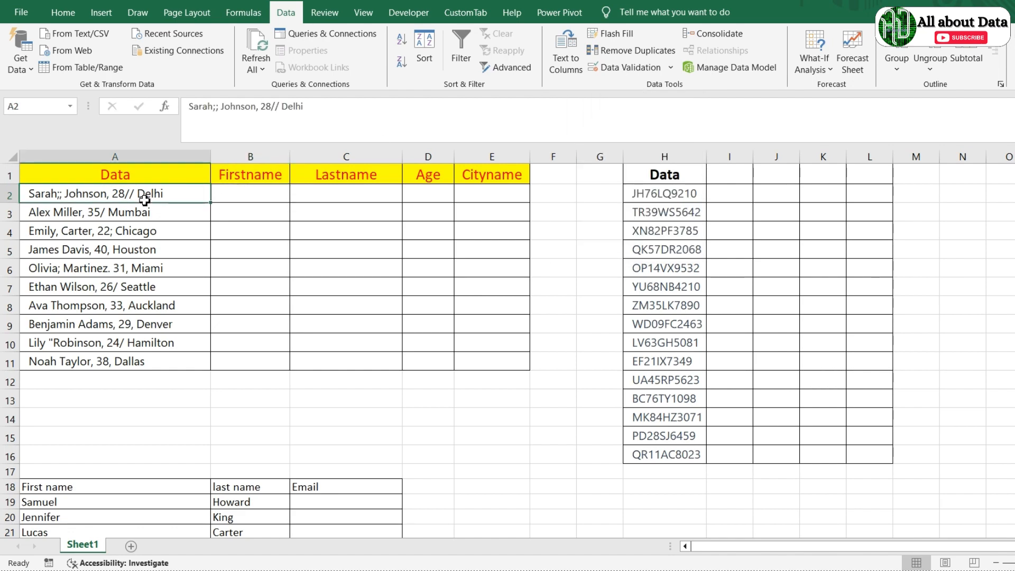
{"action": "key", "text": "ctrl+shift+Down"}
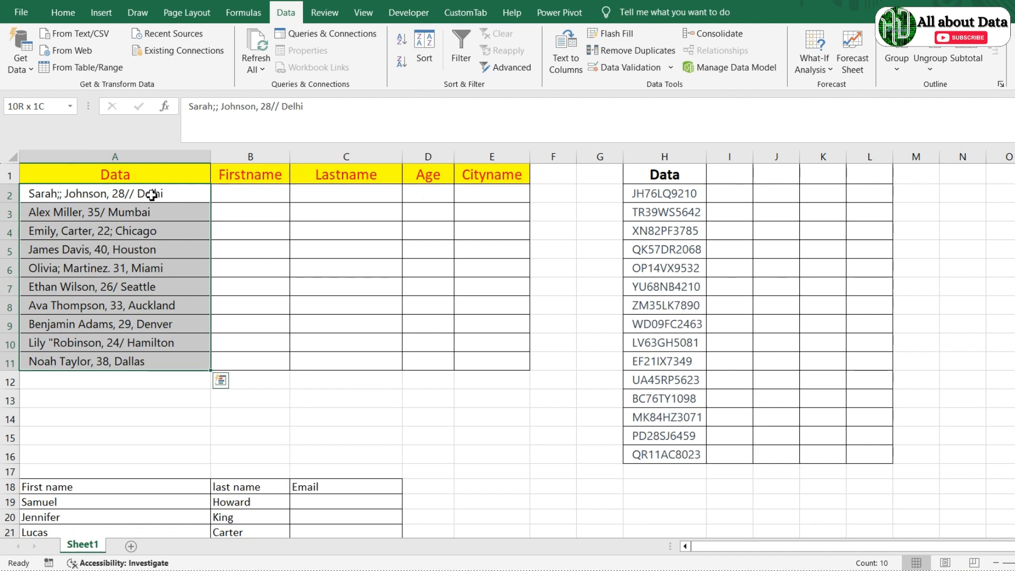
{"action": "left_click", "coordinate": [243, 207]}
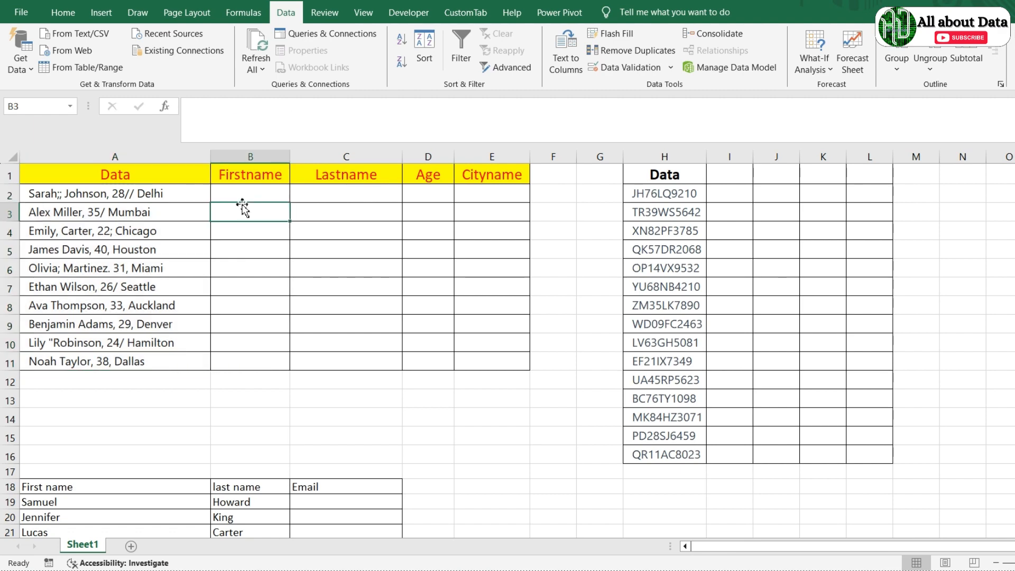
{"action": "key", "text": "Up"}
{"action": "key", "text": "Left"}
{"action": "key", "text": "ctrl+shift+Down"}
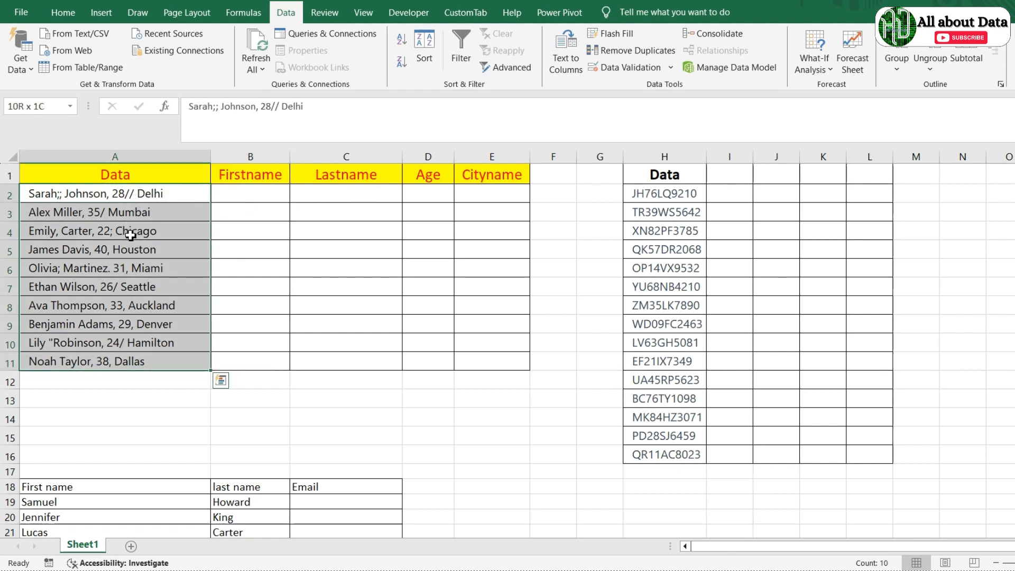
{"action": "left_click", "coordinate": [289, 15]}
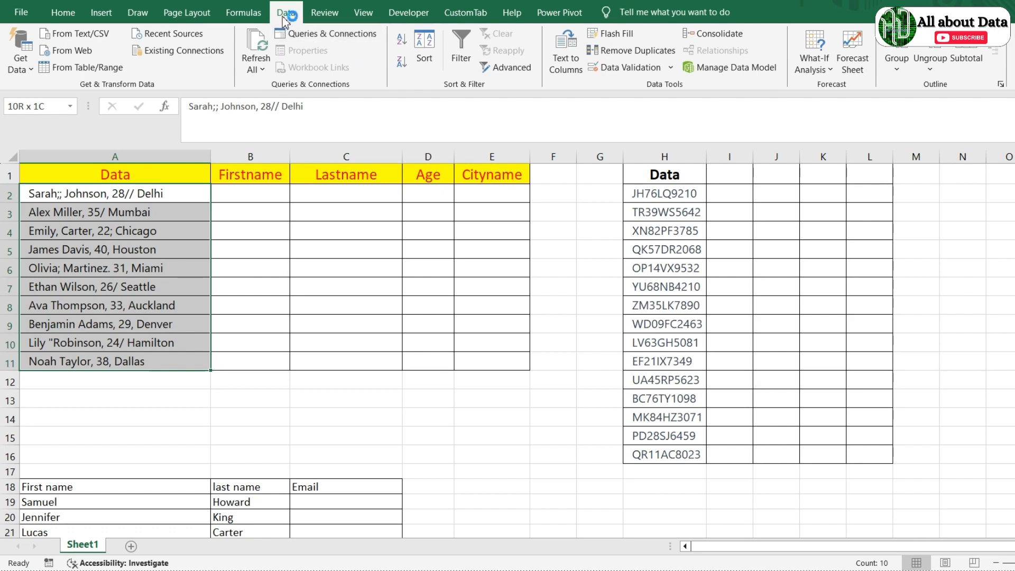
Step: Launch Text to Columns for A2:A11 and continue with the Delimited data type
{"action": "left_click", "coordinate": [566, 52]}
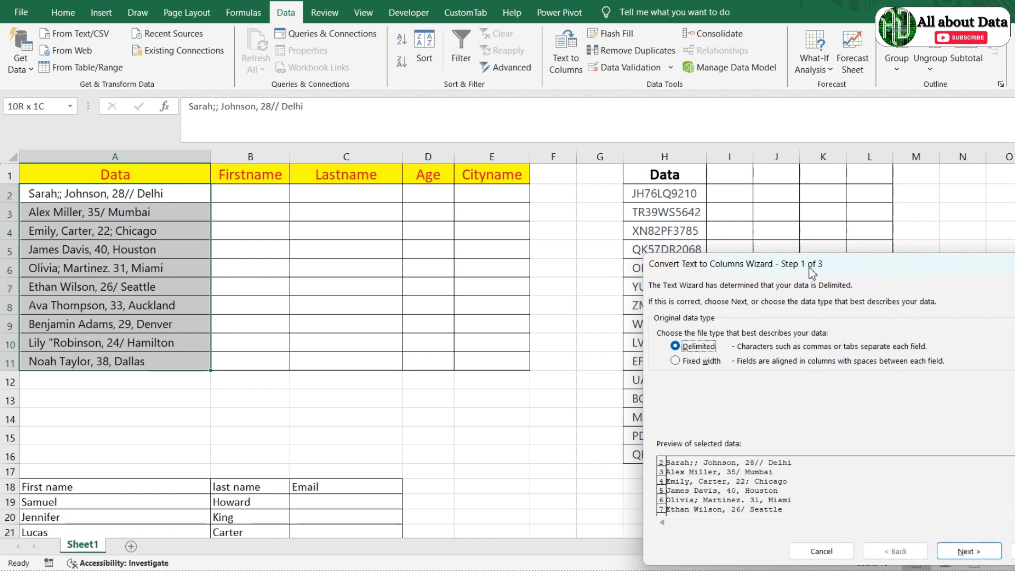
{"action": "left_click_drag", "start_coordinate": [817, 270], "coordinate": [468, 226]}
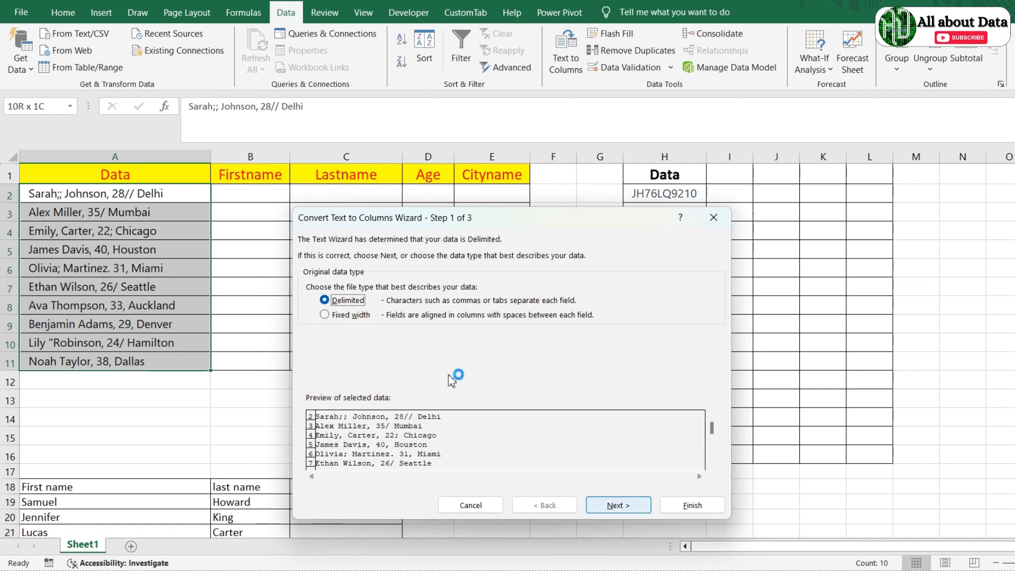
{"action": "left_click", "coordinate": [617, 506]}
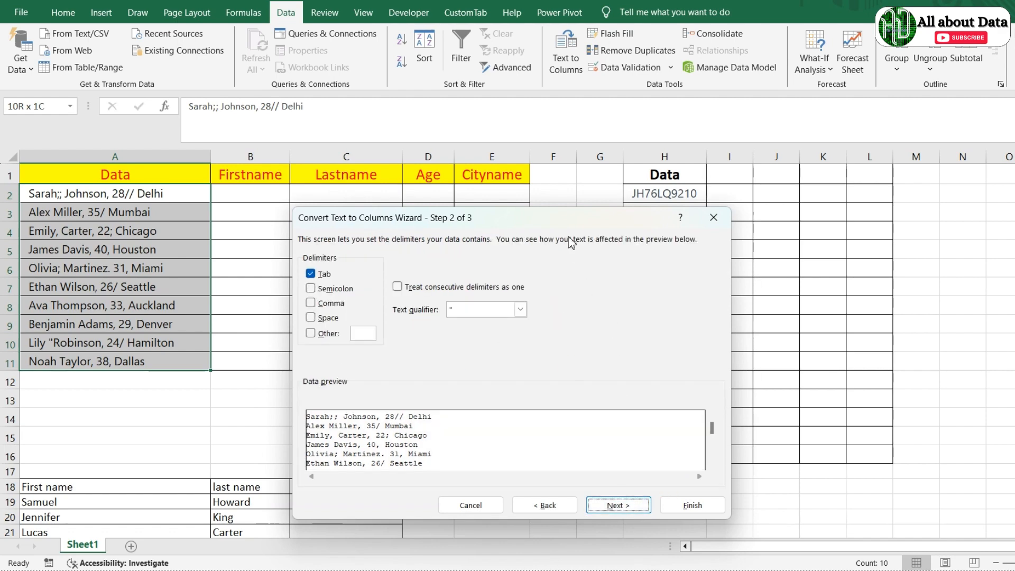
Step: Use semicolon, comma, space and '/' as delimiters, treating consecutive delimiters as one
{"action": "left_click_drag", "start_coordinate": [565, 224], "coordinate": [692, 175]}
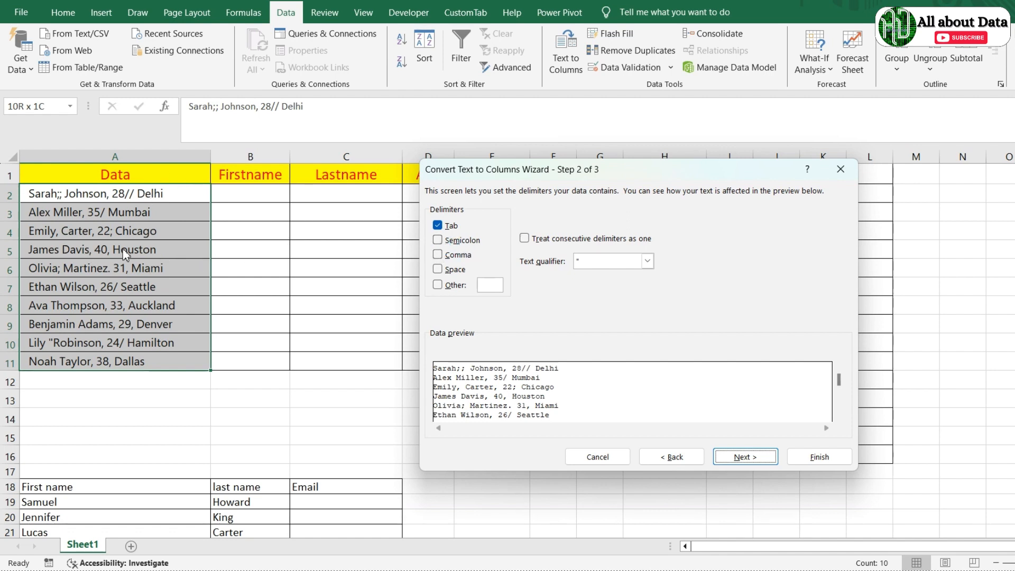
{"action": "left_click", "coordinate": [438, 240]}
{"action": "left_click", "coordinate": [438, 254]}
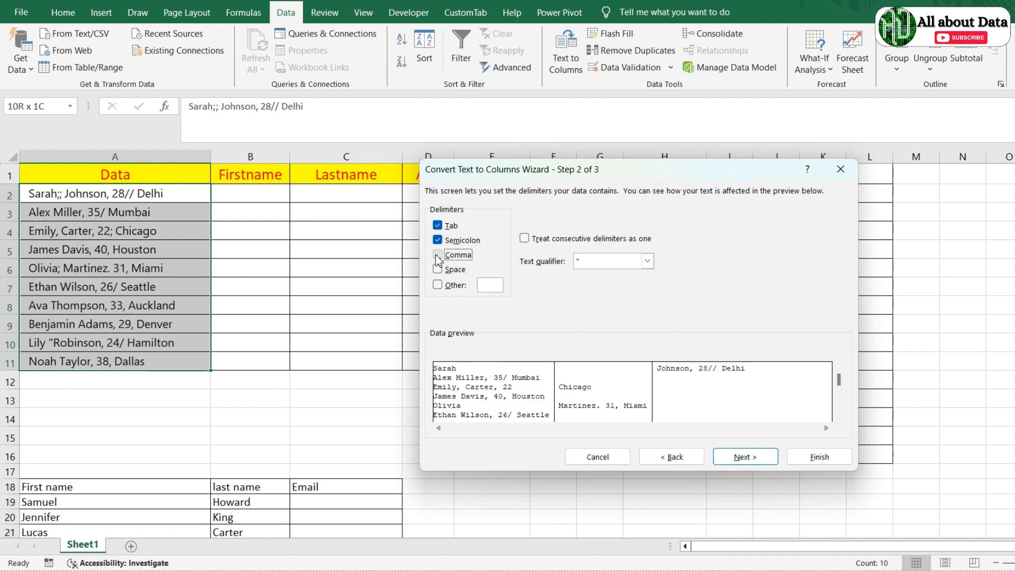
{"action": "left_click", "coordinate": [438, 269]}
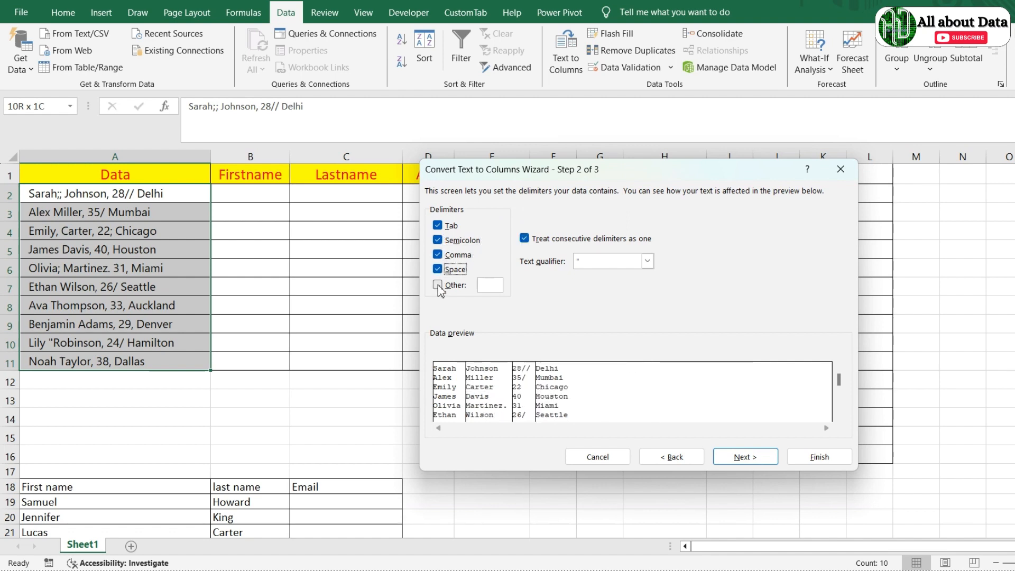
{"action": "left_click", "coordinate": [491, 289]}
{"action": "left_click", "coordinate": [743, 457]}
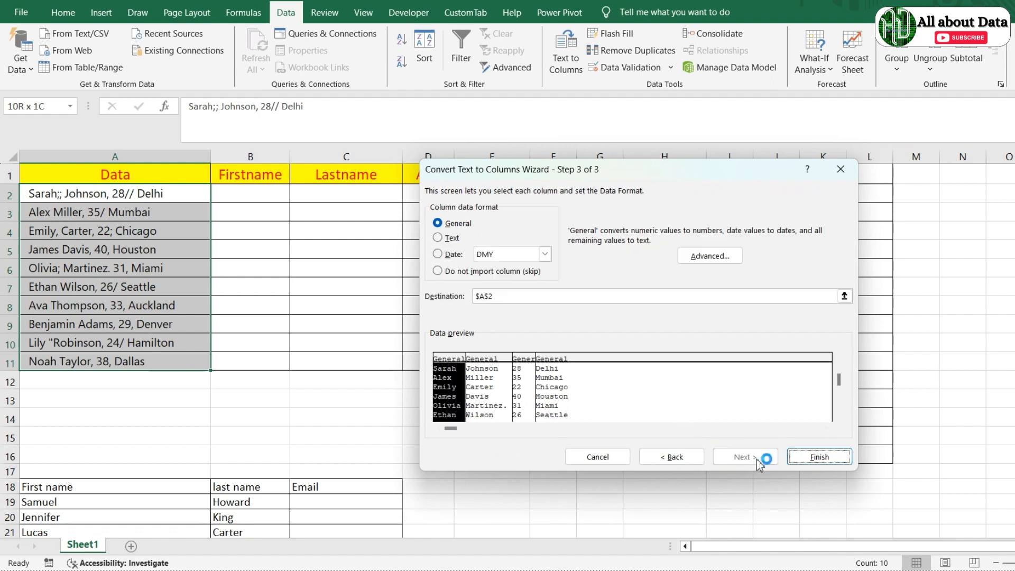
Step: Change the split destination from $A$2 to $B$2 and finish the wizard
{"action": "left_click", "coordinate": [519, 298]}
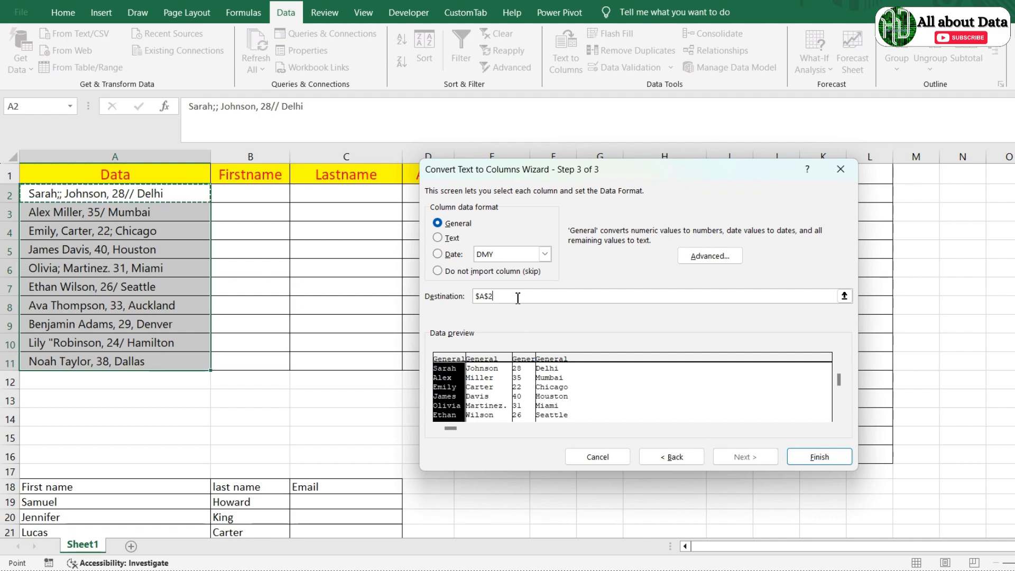
{"action": "key", "text": "BackSpace"}
{"action": "key", "text": "BackSpace"}
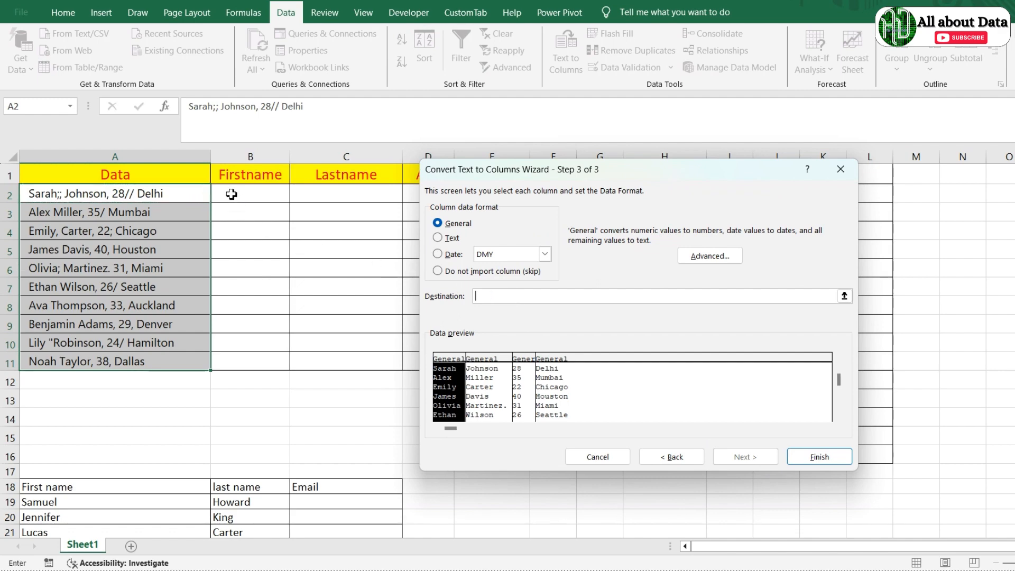
{"action": "left_click_drag", "start_coordinate": [518, 177], "coordinate": [690, 164]}
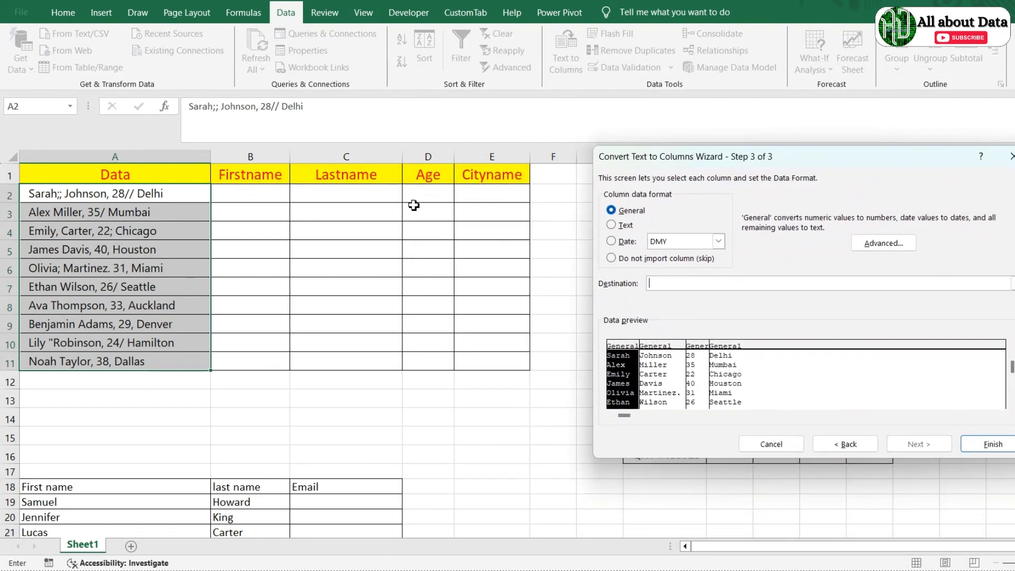
{"action": "left_click", "coordinate": [240, 191]}
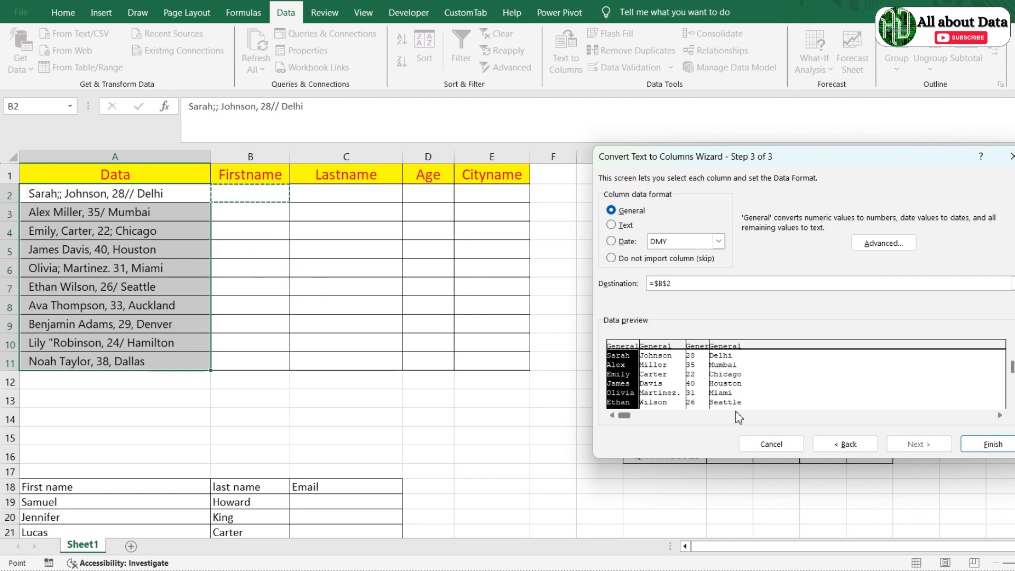
{"action": "left_click", "coordinate": [994, 445]}
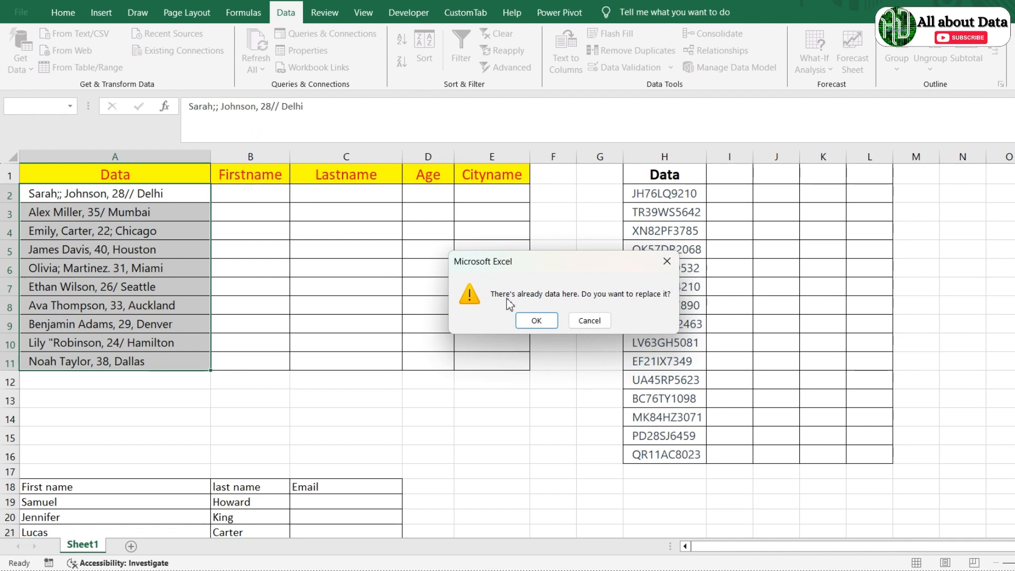
Step: Confirm replacing existing cells, then check the split results in A10 and B2
{"action": "left_click", "coordinate": [547, 323]}
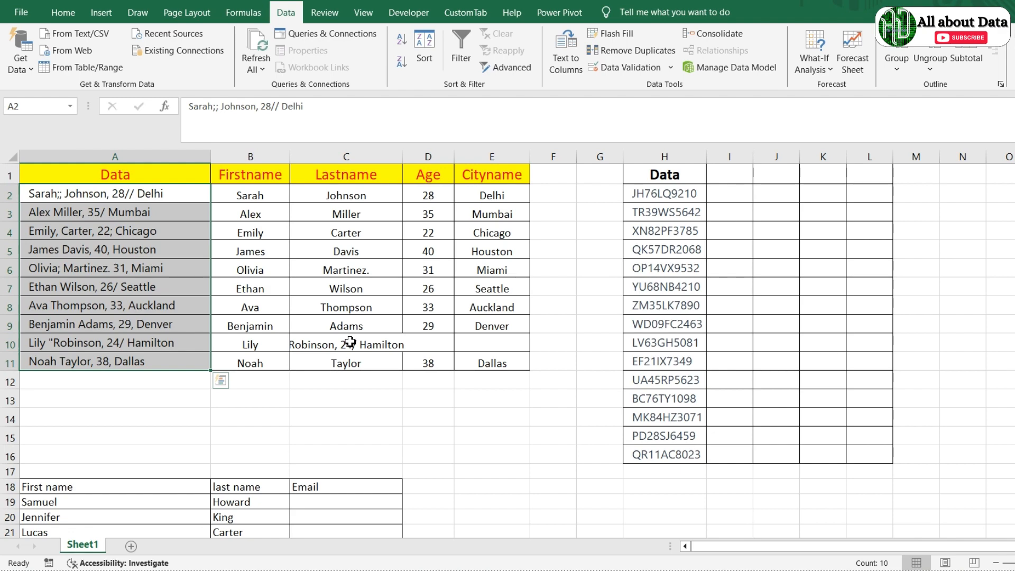
{"action": "left_click", "coordinate": [98, 347]}
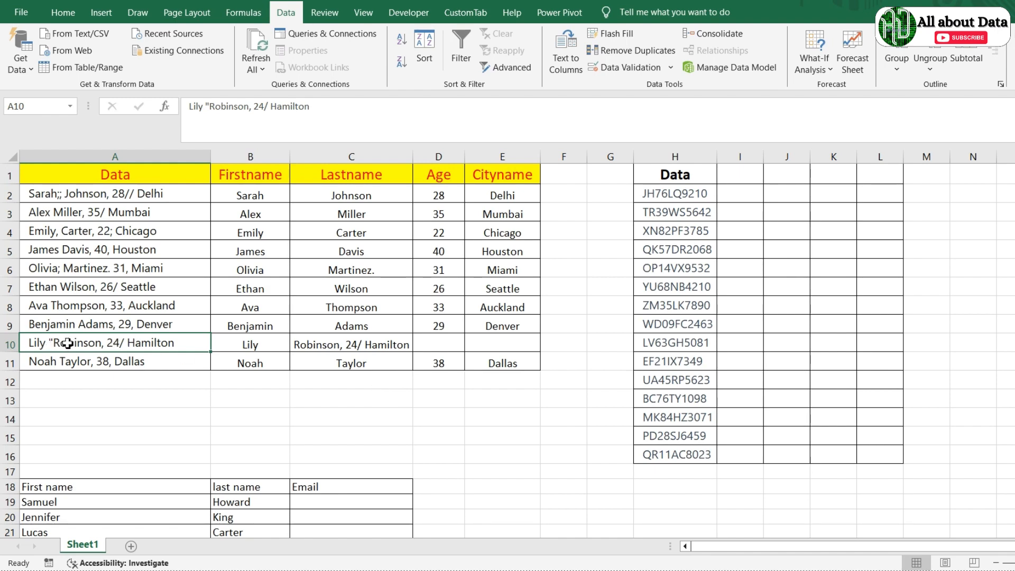
{"action": "left_click", "coordinate": [235, 198]}
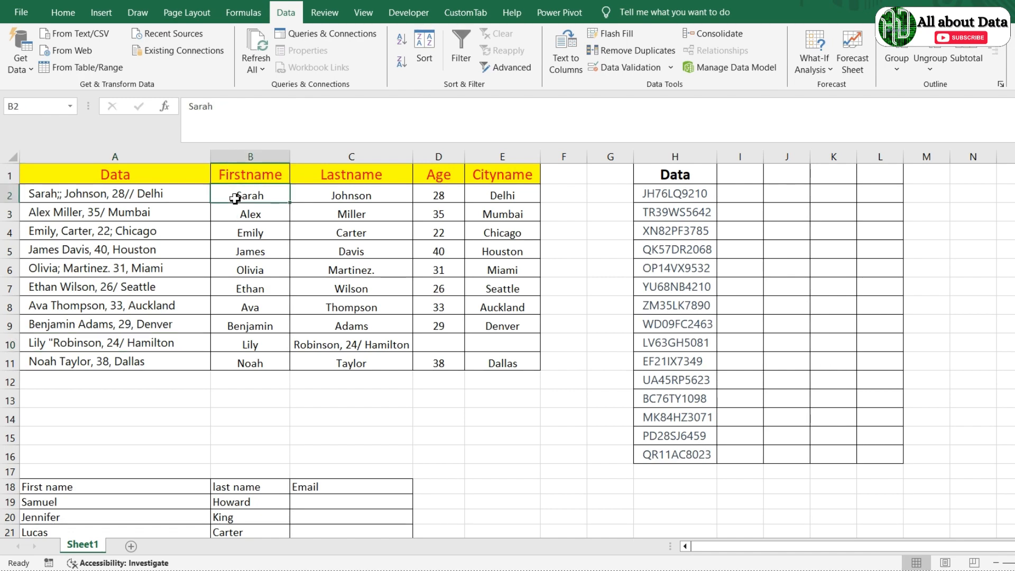
Step: Clear the earlier split results in B2:E11 and reselect the entries A2:A11
{"action": "key", "text": "ctrl+shift+Down"}
{"action": "key", "text": "ctrl+shift+Right"}
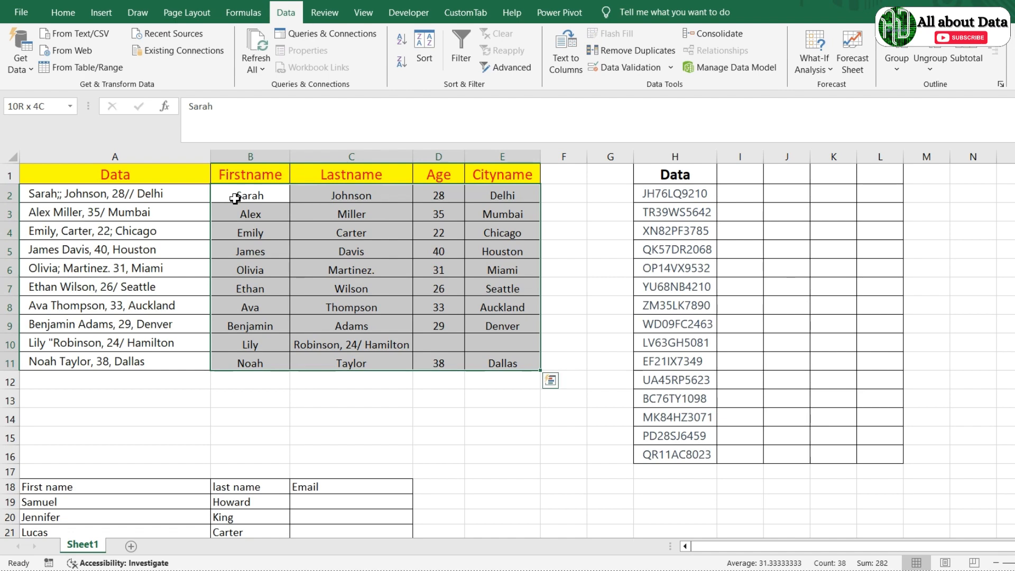
{"action": "key", "text": "Delete"}
{"action": "key", "text": "Left"}
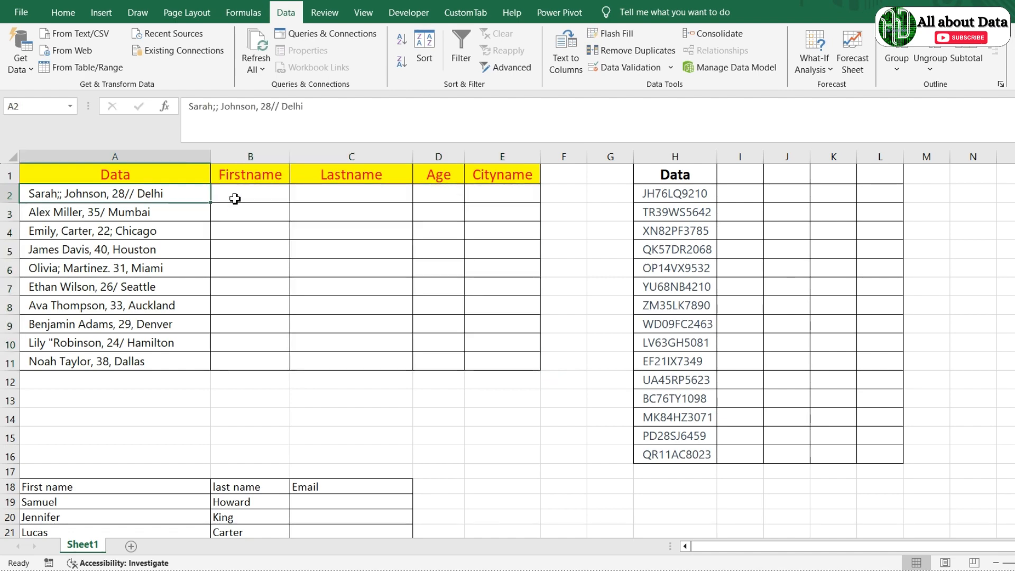
{"action": "key", "text": "ctrl+shift+Down"}
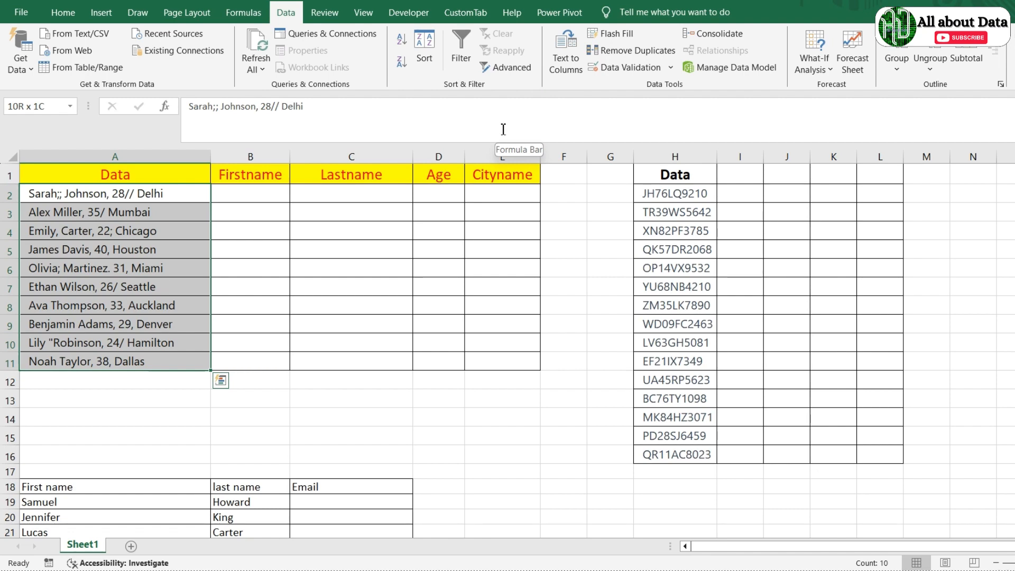
Step: Redo Text to Columns with text qualifier {none}, output at B2, overwriting existing cells
{"action": "left_click", "coordinate": [566, 51]}
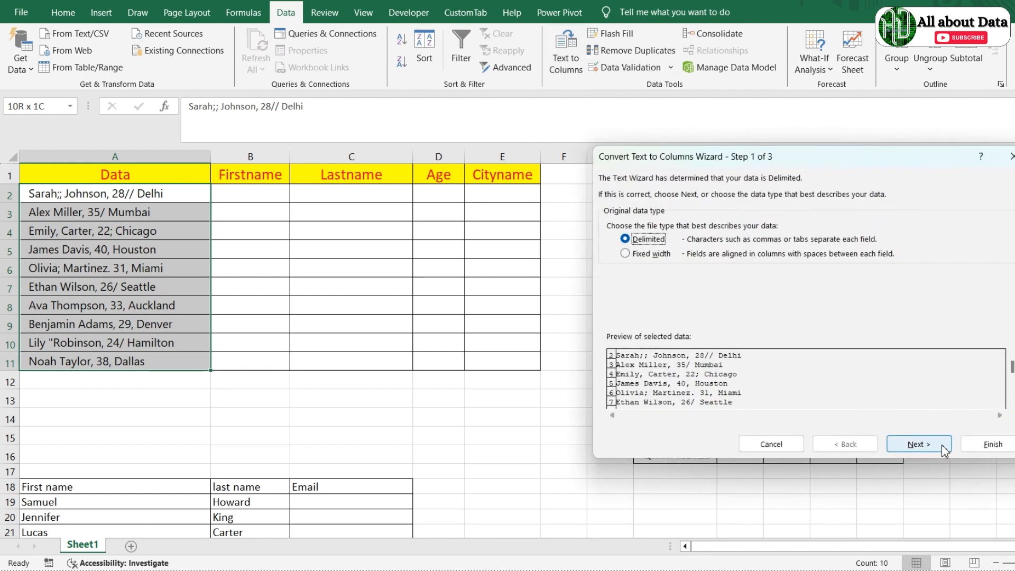
{"action": "left_click", "coordinate": [920, 444]}
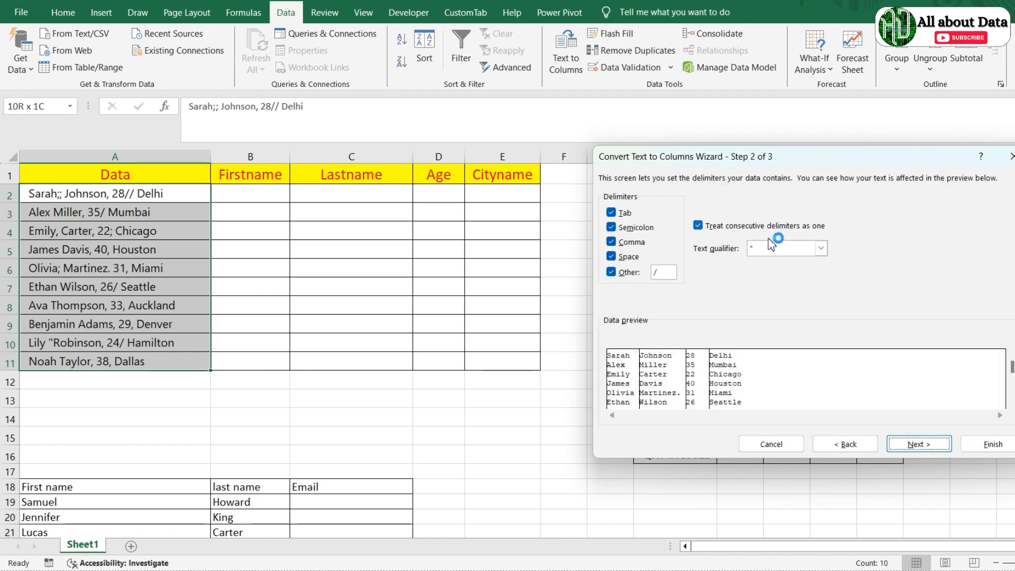
{"action": "left_click", "coordinate": [820, 249]}
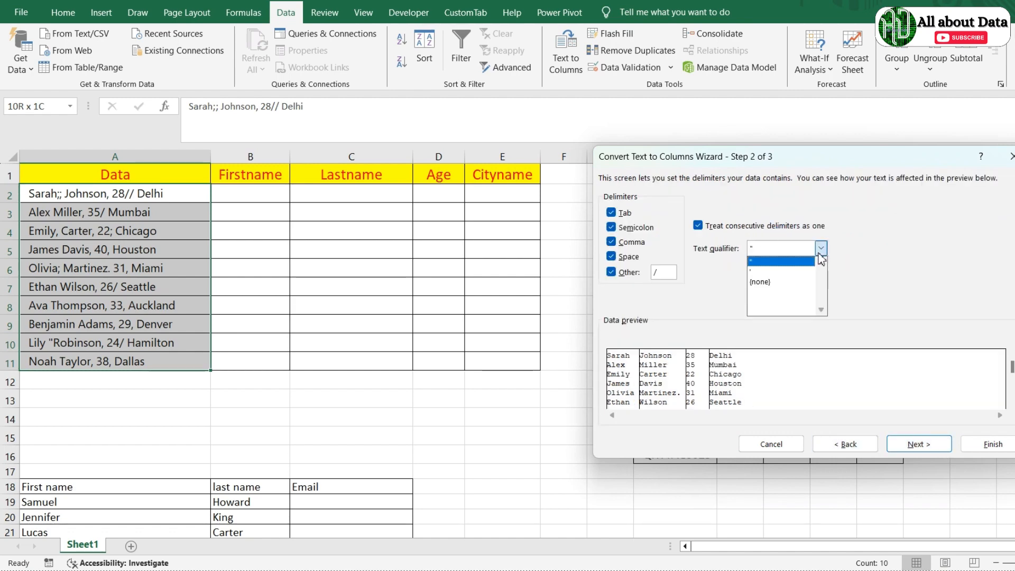
{"action": "left_click", "coordinate": [756, 282]}
{"action": "left_click", "coordinate": [923, 448]}
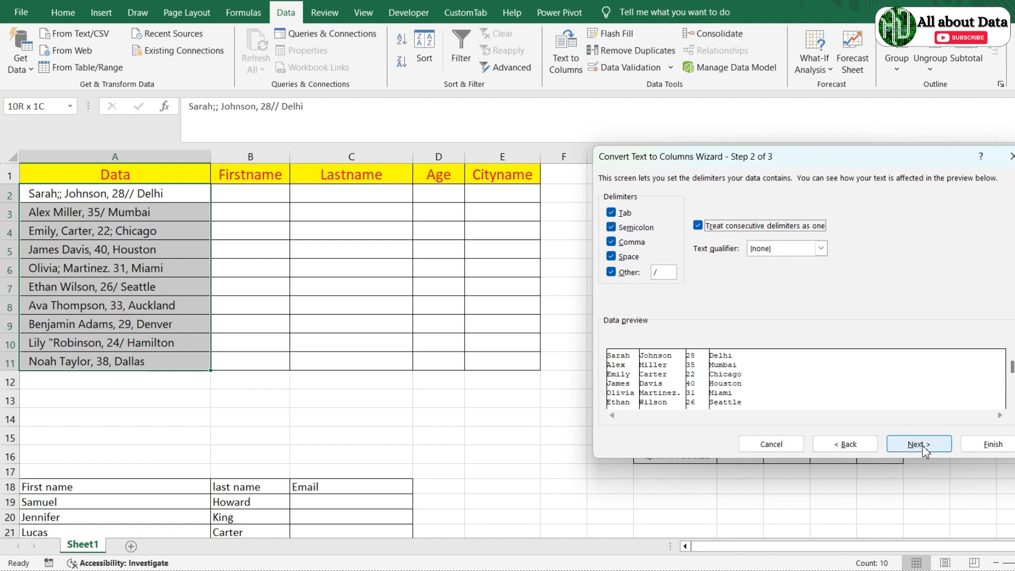
{"action": "left_click", "coordinate": [690, 284]}
{"action": "left_click", "coordinate": [116, 194]}
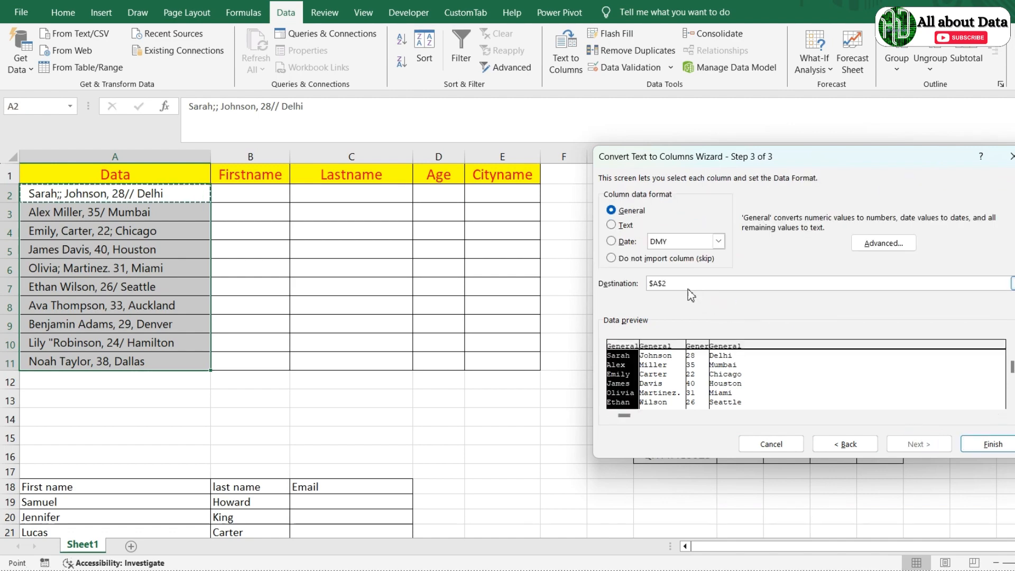
{"action": "left_click", "coordinate": [259, 197]}
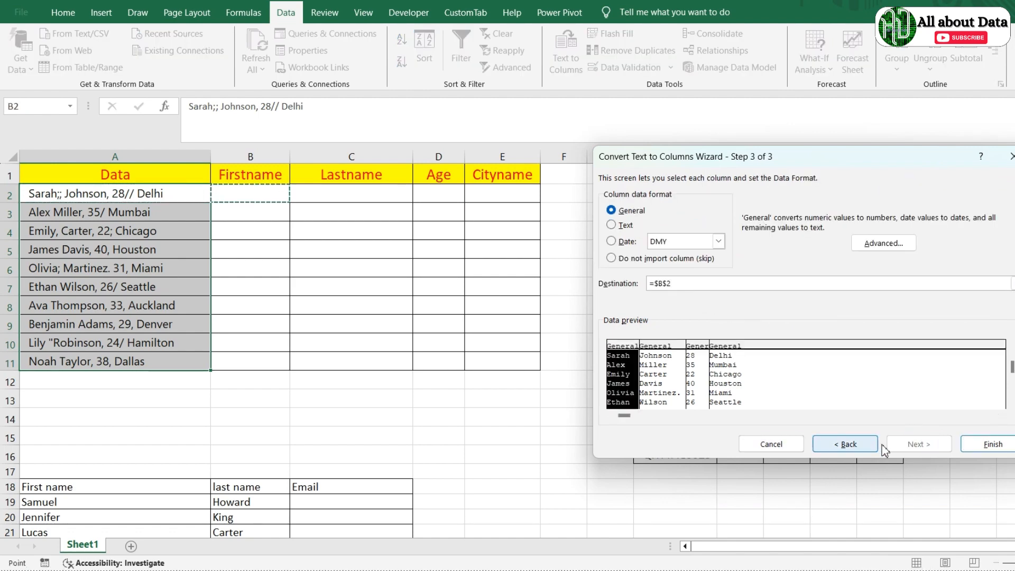
{"action": "left_click", "coordinate": [994, 446]}
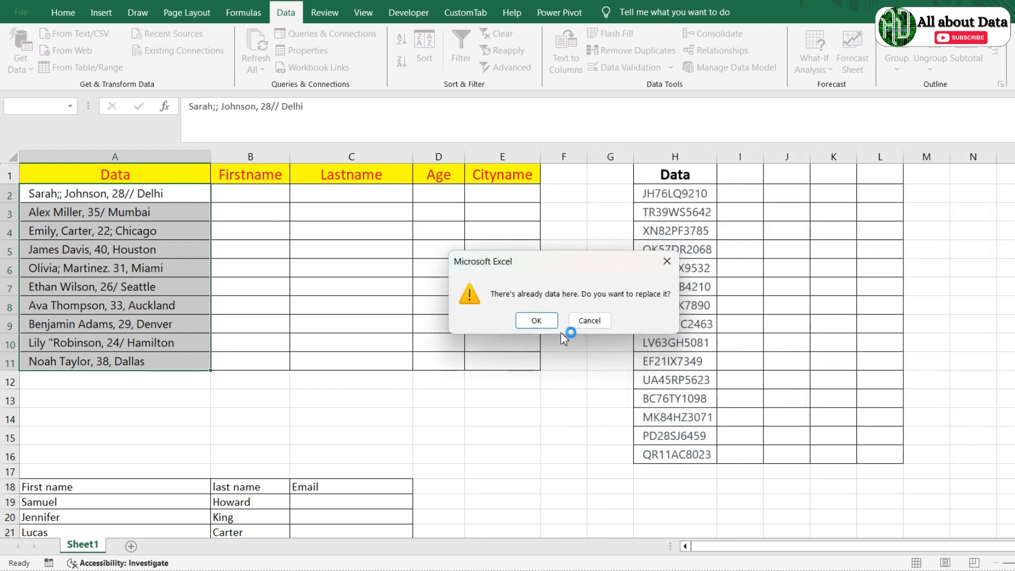
{"action": "left_click", "coordinate": [537, 321]}
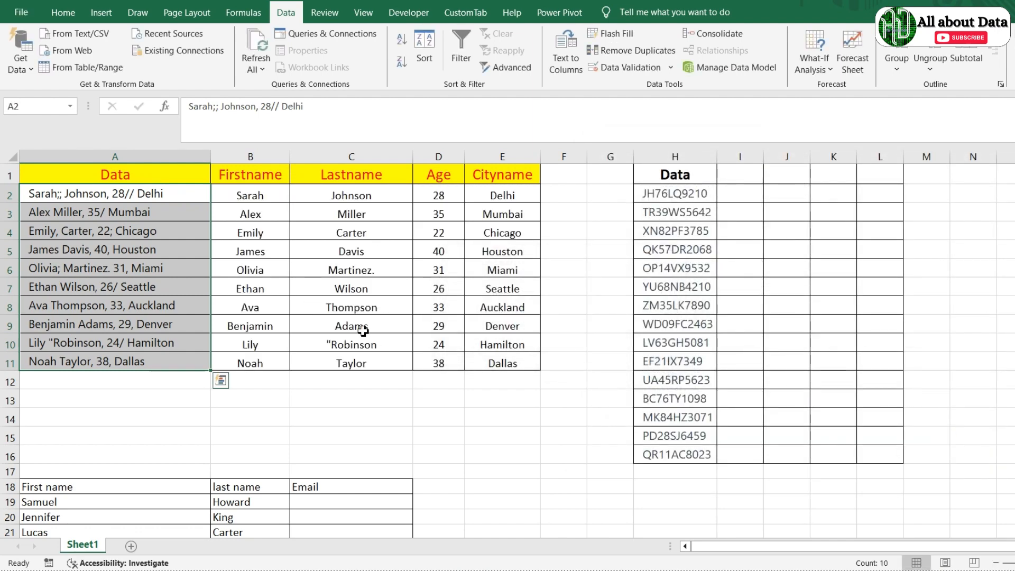
{"action": "left_click", "coordinate": [328, 350]}
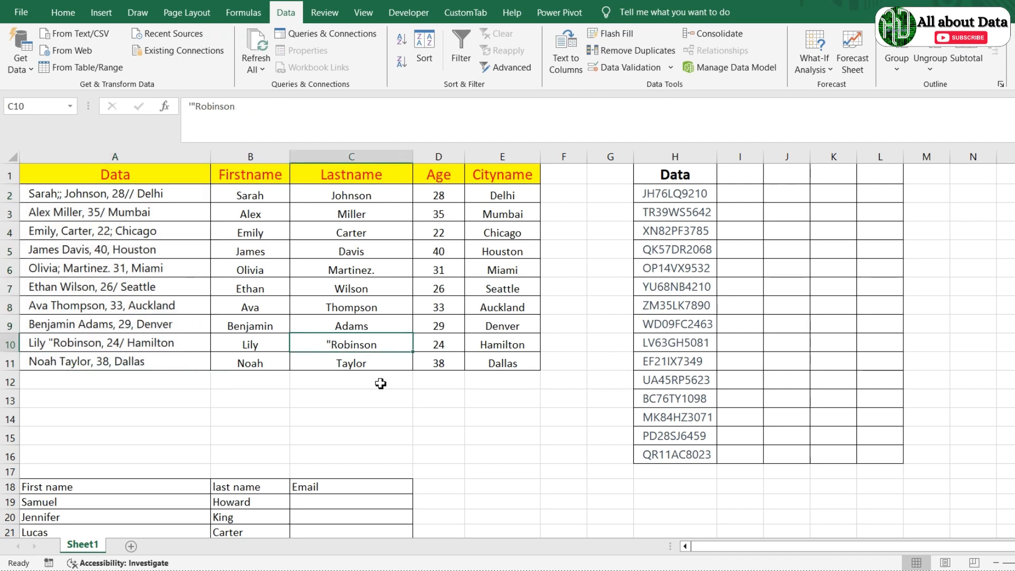
Step: Replace every quotation mark with nothing, leaving Robinson clean in row 10 (2 replacements)
{"action": "key", "text": "ctrl+h"}
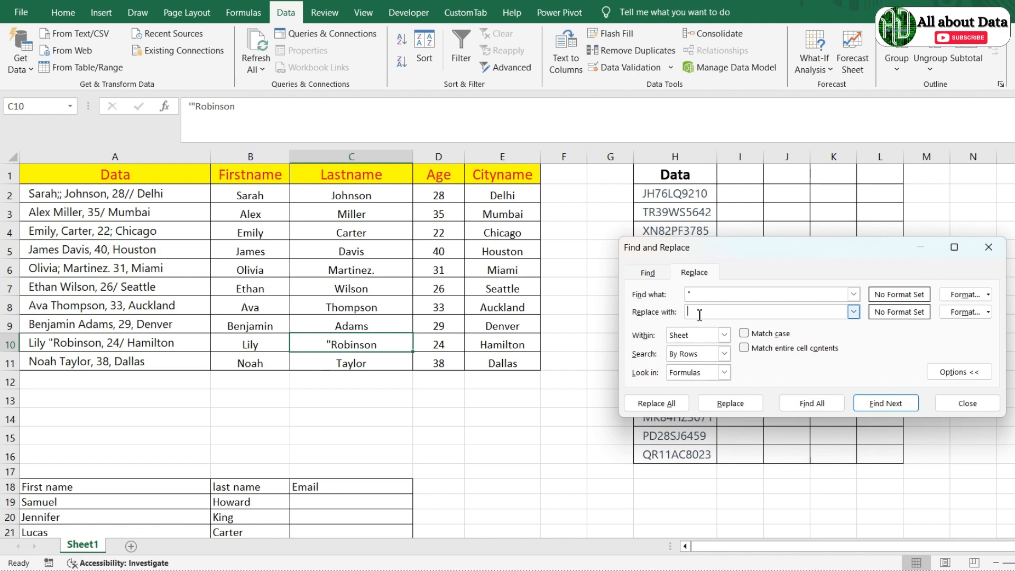
{"action": "left_click", "coordinate": [651, 407]}
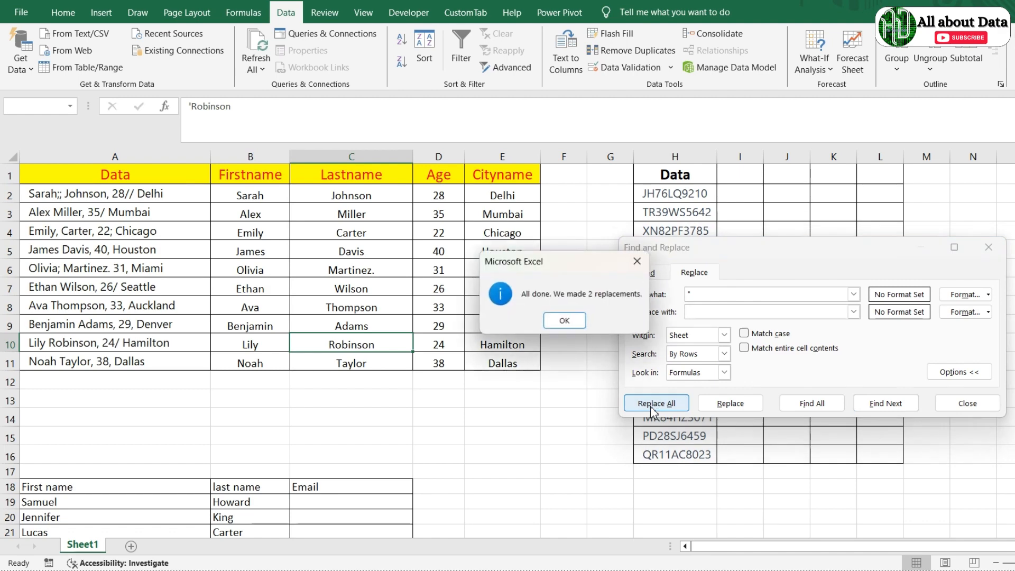
{"action": "left_click", "coordinate": [579, 326]}
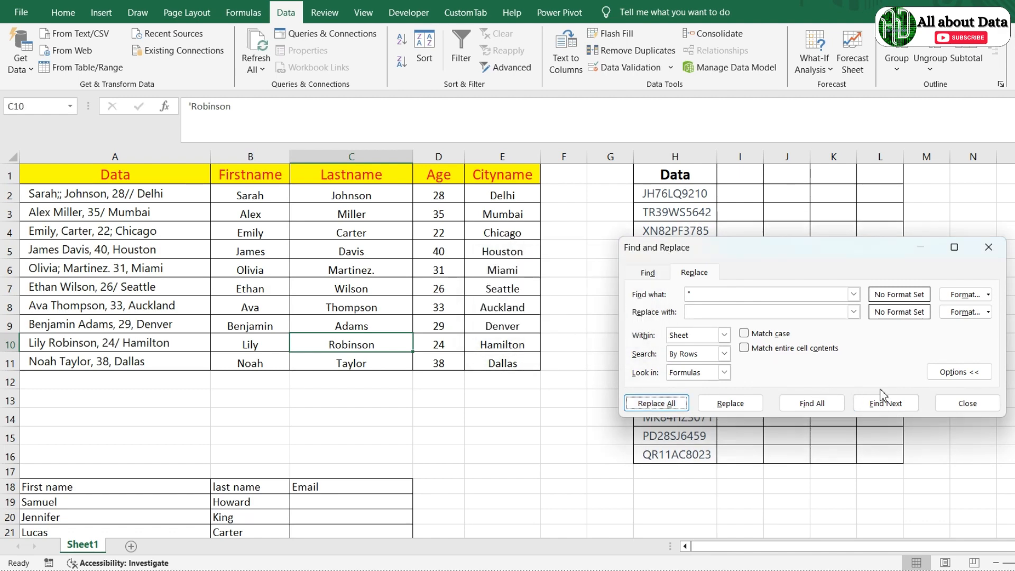
{"action": "left_click", "coordinate": [958, 398]}
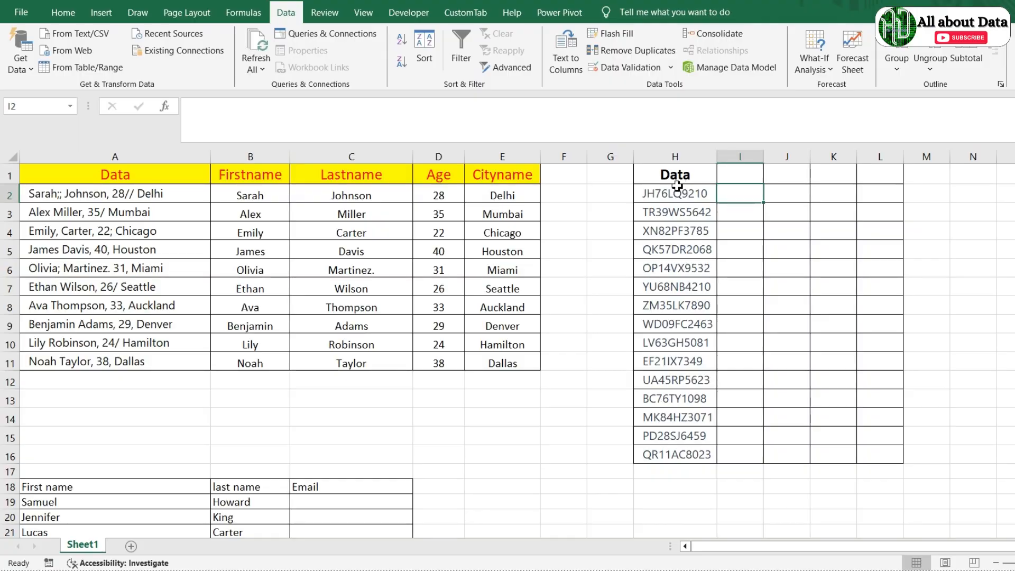
{"action": "left_click", "coordinate": [677, 189]}
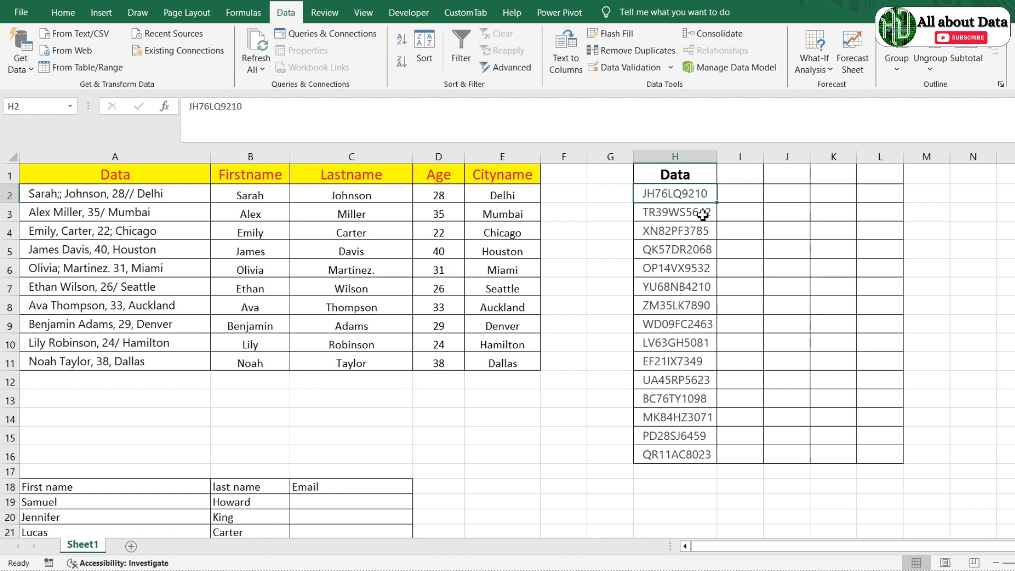
Step: Select the fifteen codes in H2:H16 and launch Text to Columns
{"action": "key", "text": "ctrl+shift+Down"}
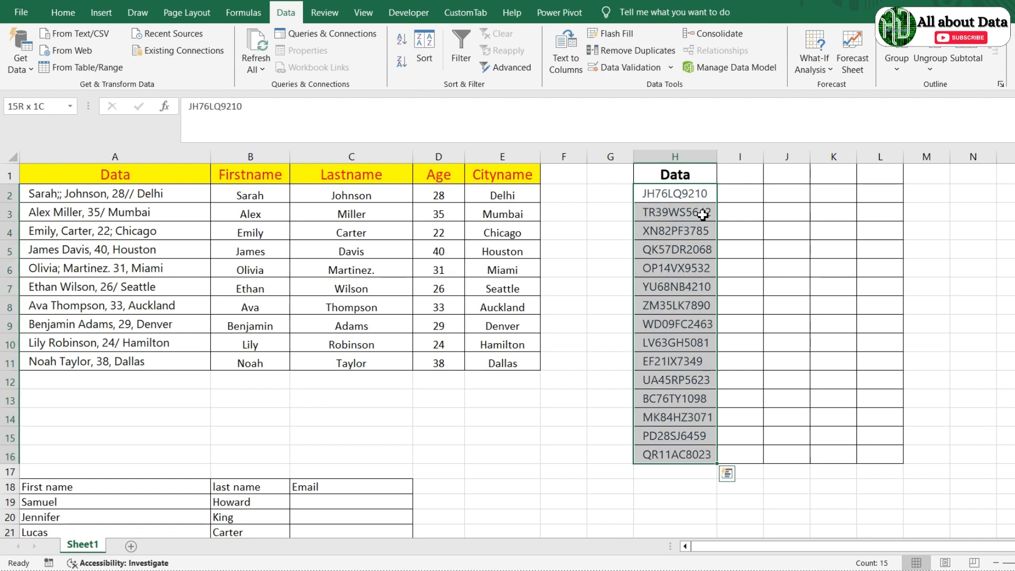
{"action": "left_click", "coordinate": [736, 231]}
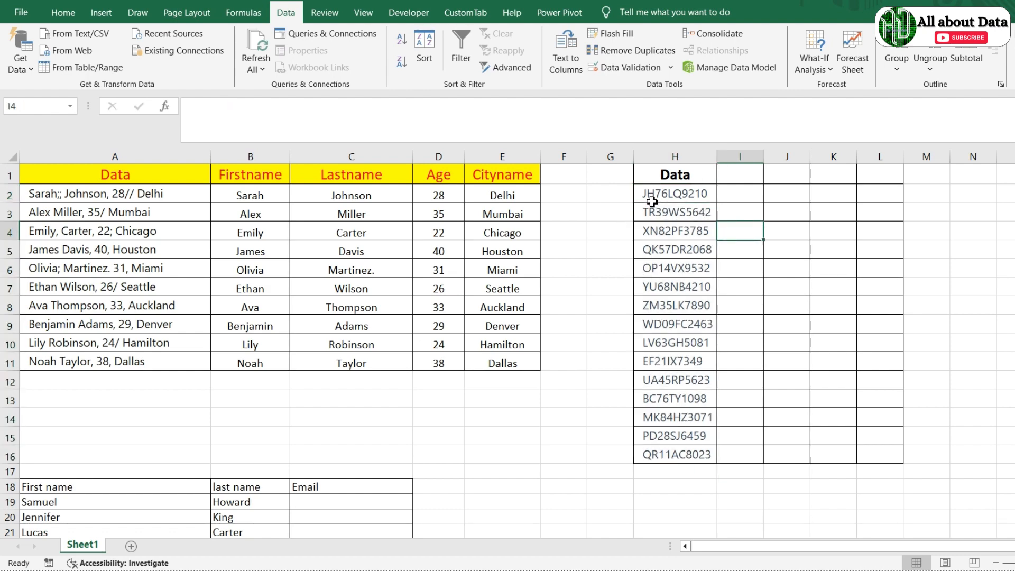
{"action": "left_click", "coordinate": [686, 191]}
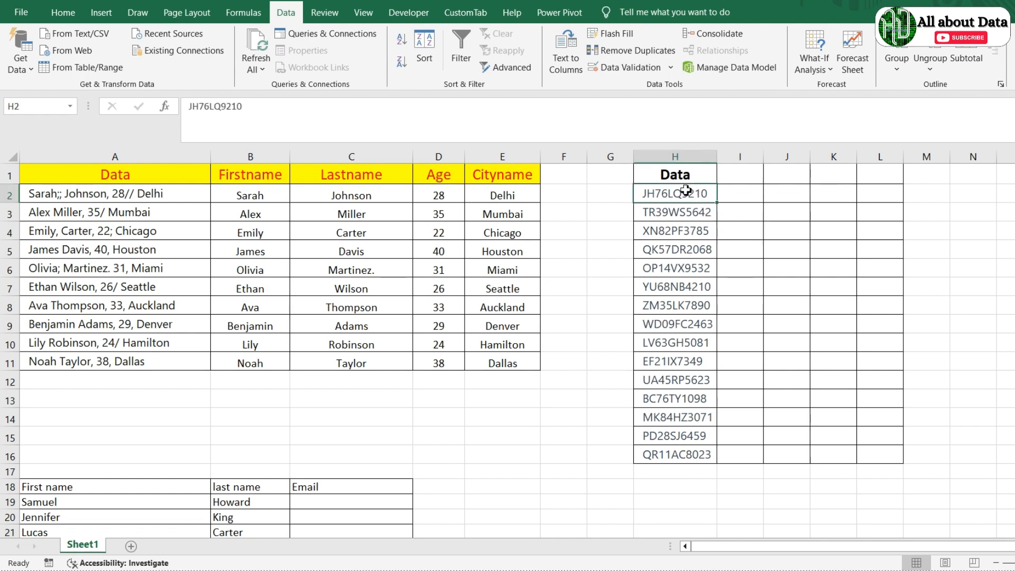
{"action": "key", "text": "ctrl+shift+Down"}
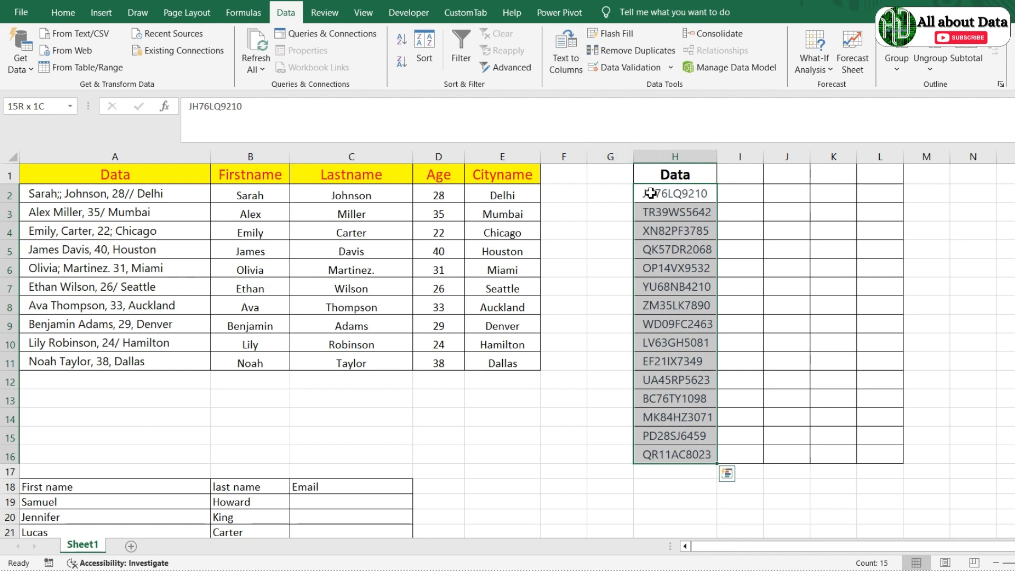
{"action": "left_click", "coordinate": [568, 68]}
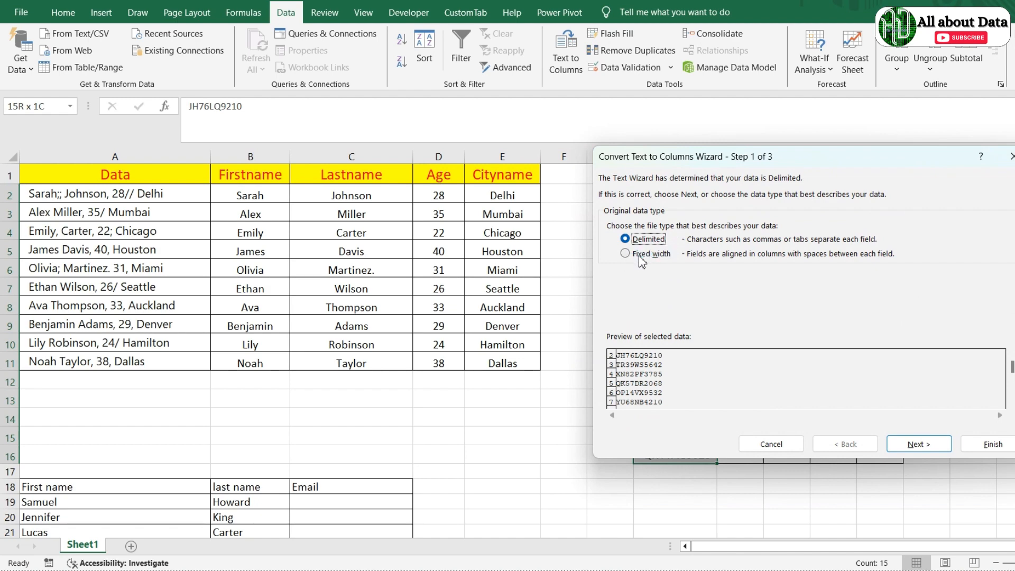
Step: Choose Fixed width with column breaks after the 2nd, 4th and 6th characters
{"action": "left_click", "coordinate": [639, 254]}
{"action": "left_click", "coordinate": [919, 444]}
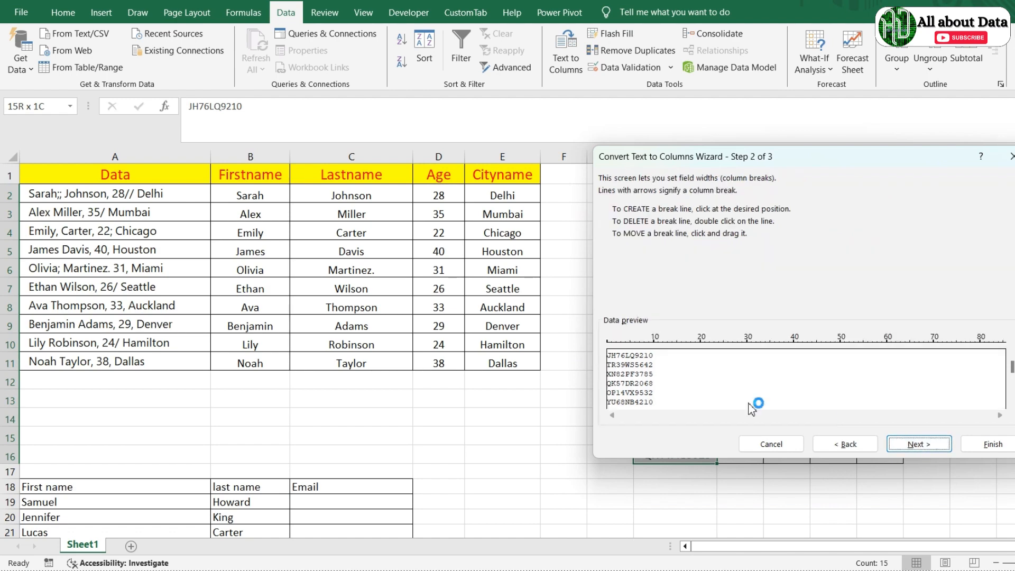
{"action": "left_click", "coordinate": [617, 355]}
{"action": "left_click", "coordinate": [626, 357]}
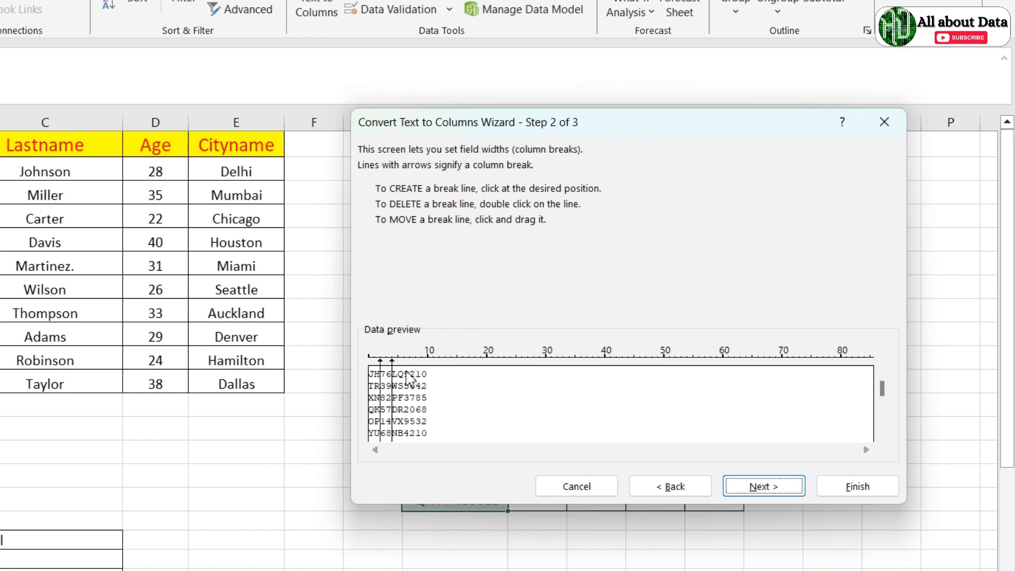
{"action": "left_click", "coordinate": [404, 376]}
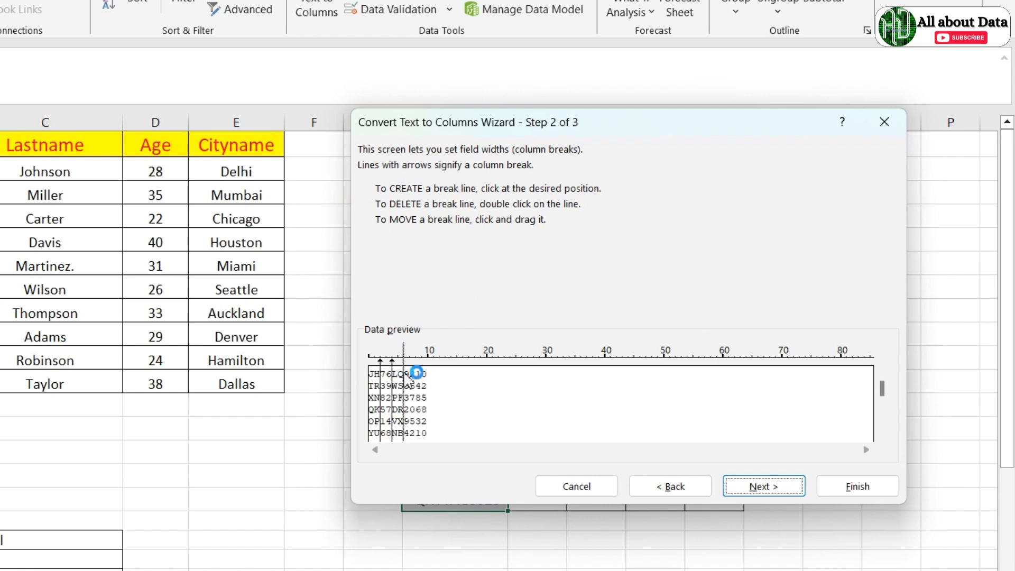
{"action": "left_click", "coordinate": [776, 488]}
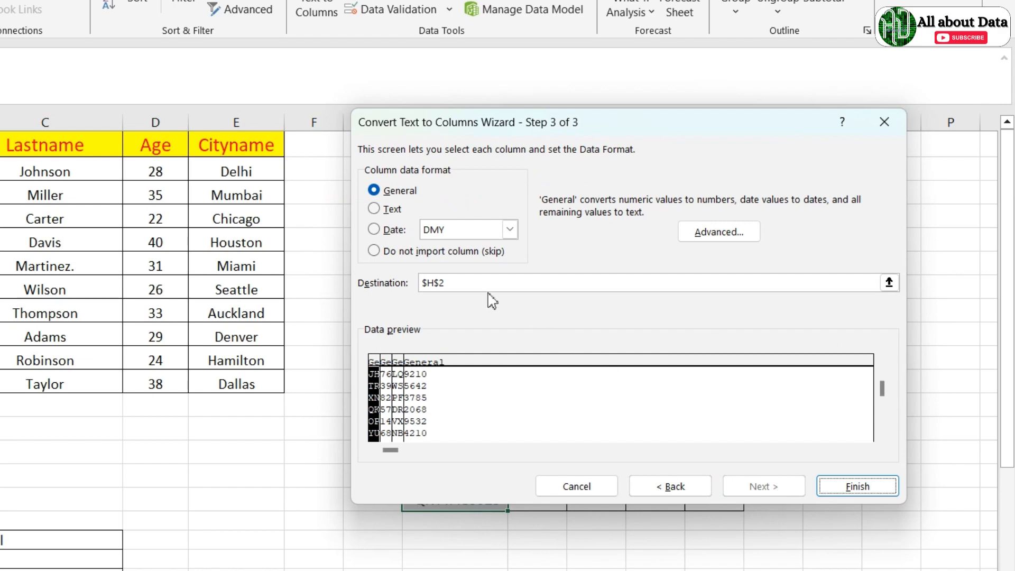
Step: Set the destination to $I$2, finish, and confirm replacing the existing data
{"action": "left_click_drag", "start_coordinate": [644, 132], "coordinate": [604, 302]}
{"action": "left_click", "coordinate": [445, 455]}
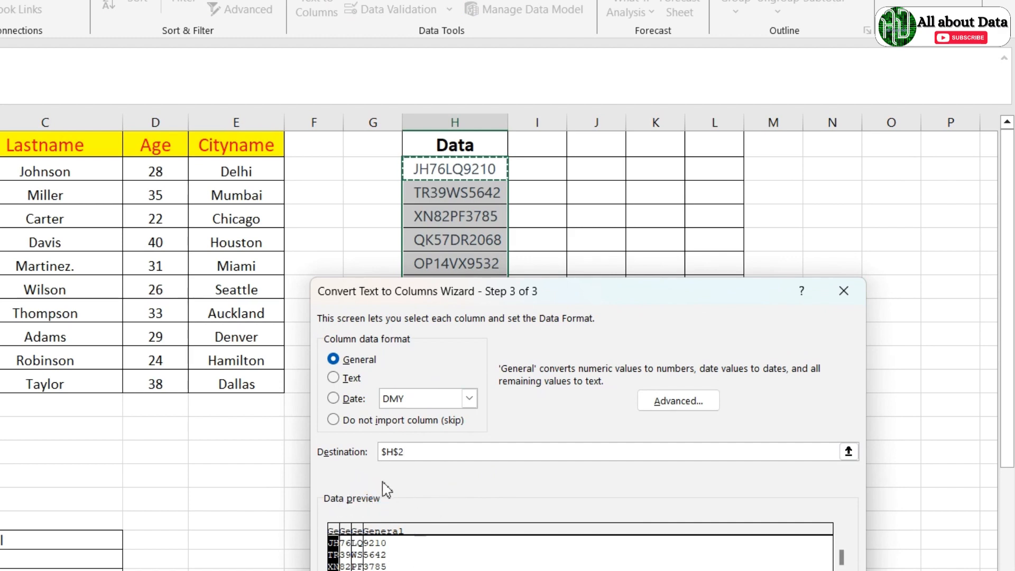
{"action": "left_click", "coordinate": [539, 167]}
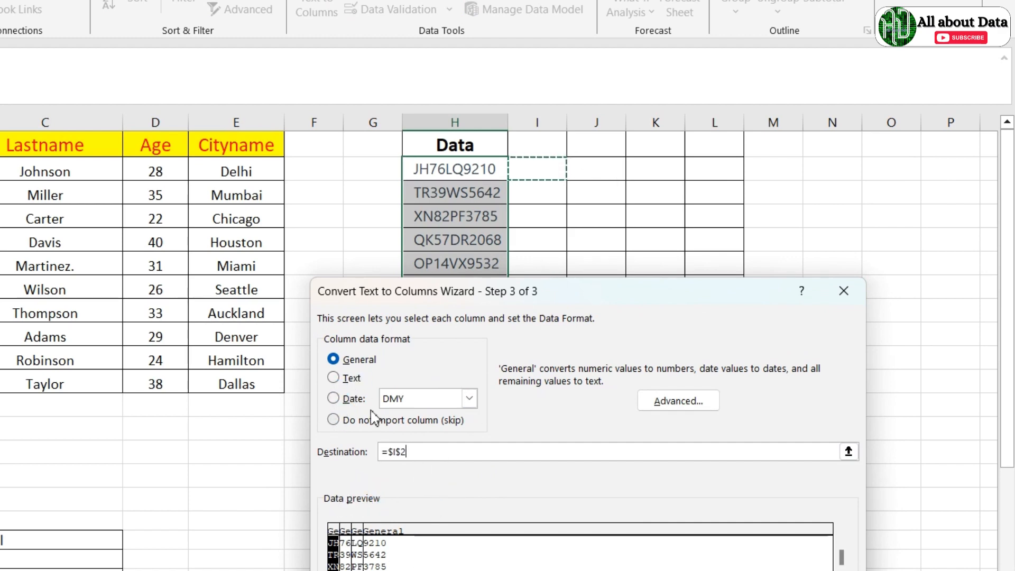
{"action": "scroll", "coordinate": [598, 415], "scroll_direction": "down", "scroll_amount": 2}
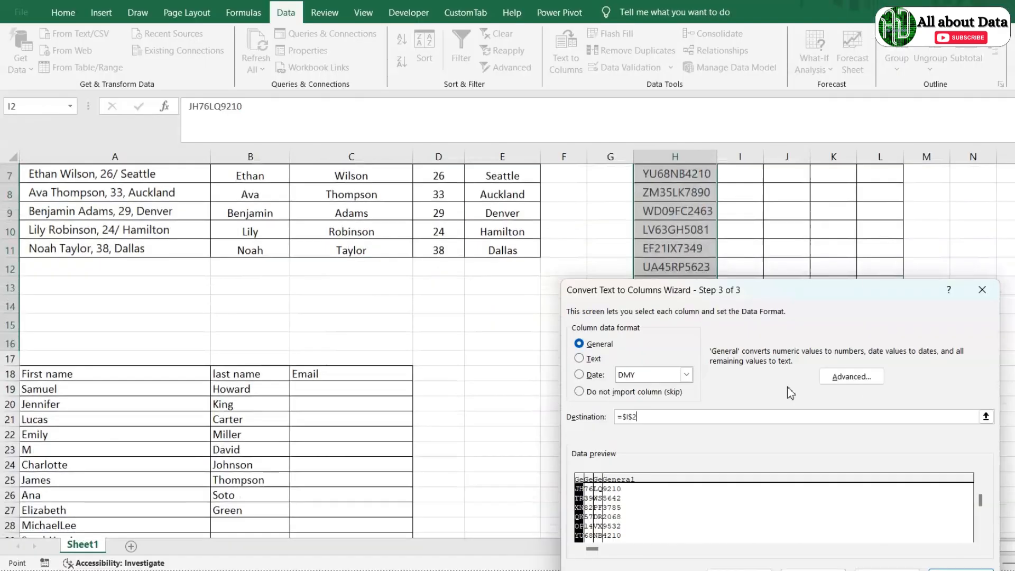
{"action": "scroll", "coordinate": [635, 323], "scroll_direction": "up", "scroll_amount": 2}
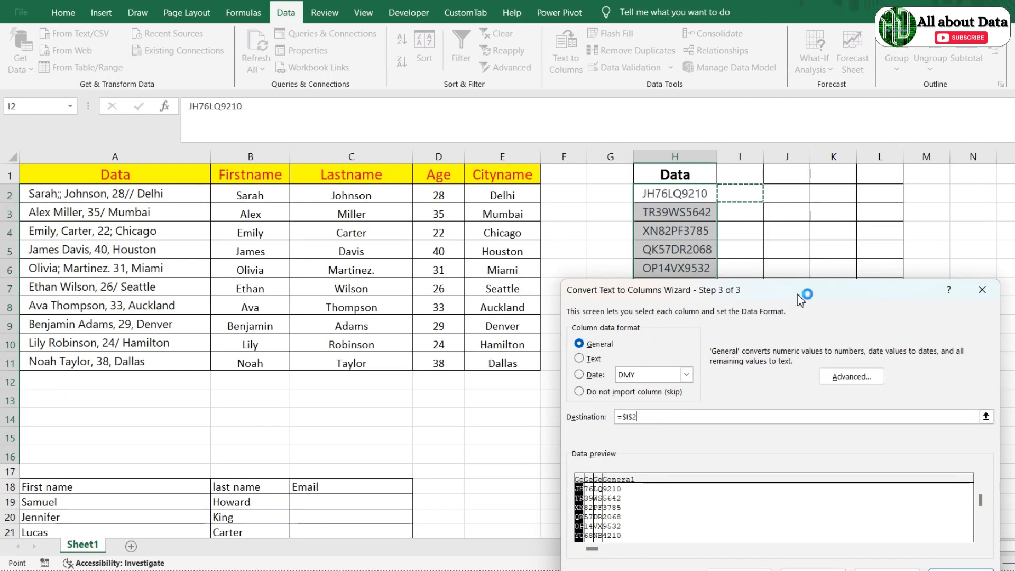
{"action": "left_click_drag", "start_coordinate": [797, 293], "coordinate": [804, 221]}
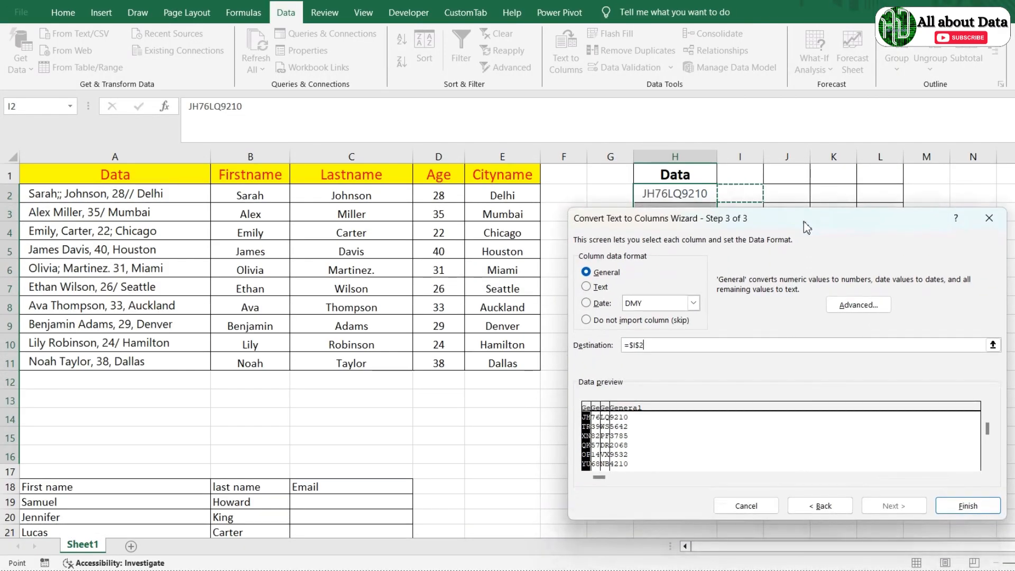
{"action": "left_click", "coordinate": [968, 506]}
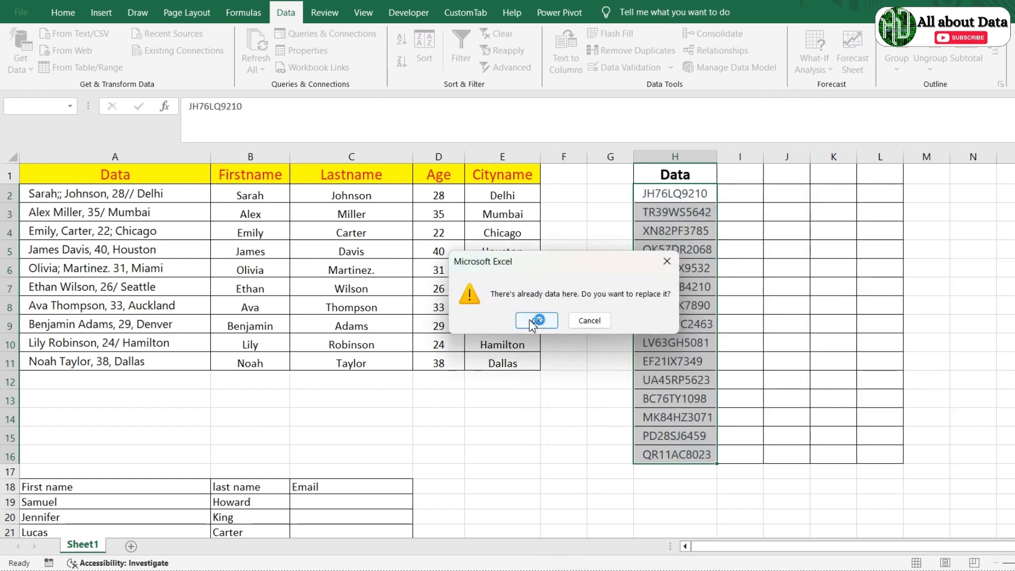
{"action": "left_click", "coordinate": [535, 320]}
{"action": "left_click", "coordinate": [951, 273]}
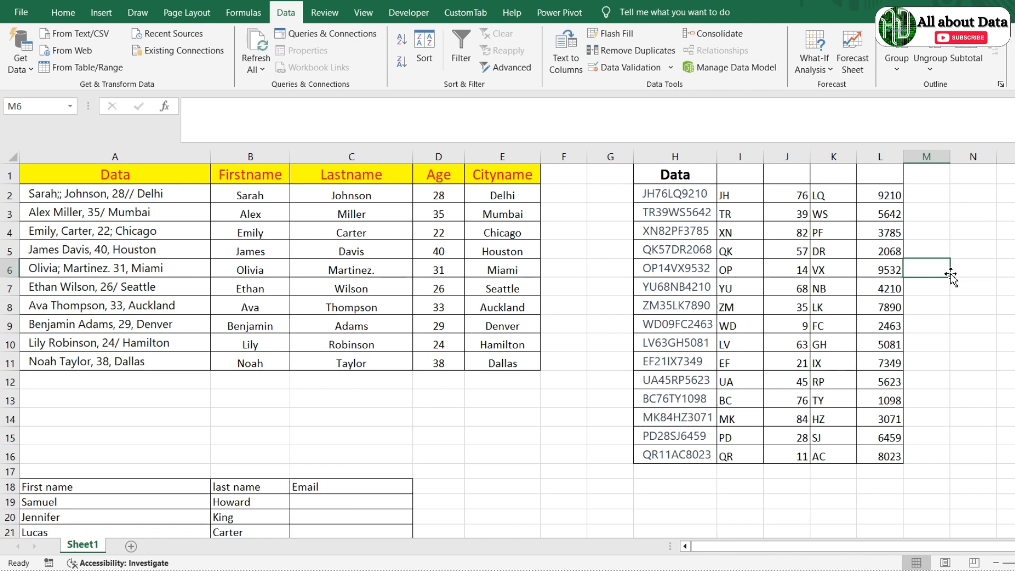
Step: Enter Ava as the last name in B29, then move to empty Email cell C19
{"action": "scroll", "coordinate": [951, 274], "scroll_direction": "down", "scroll_amount": 1}
{"action": "scroll", "coordinate": [951, 275], "scroll_direction": "up", "scroll_amount": 1}
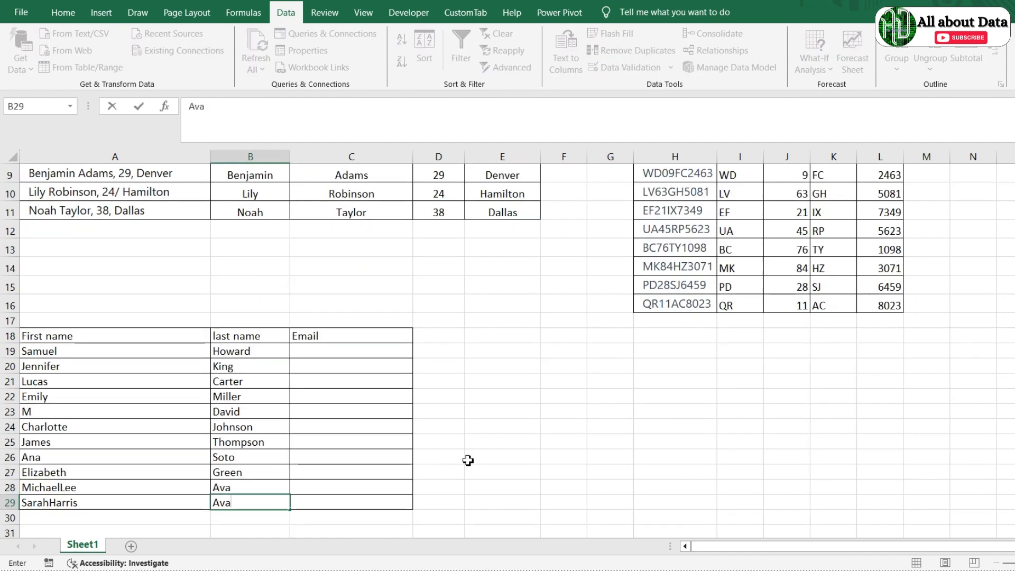
{"action": "key", "text": "Right"}
{"action": "key", "text": "Right"}
{"action": "key", "text": "Left"}
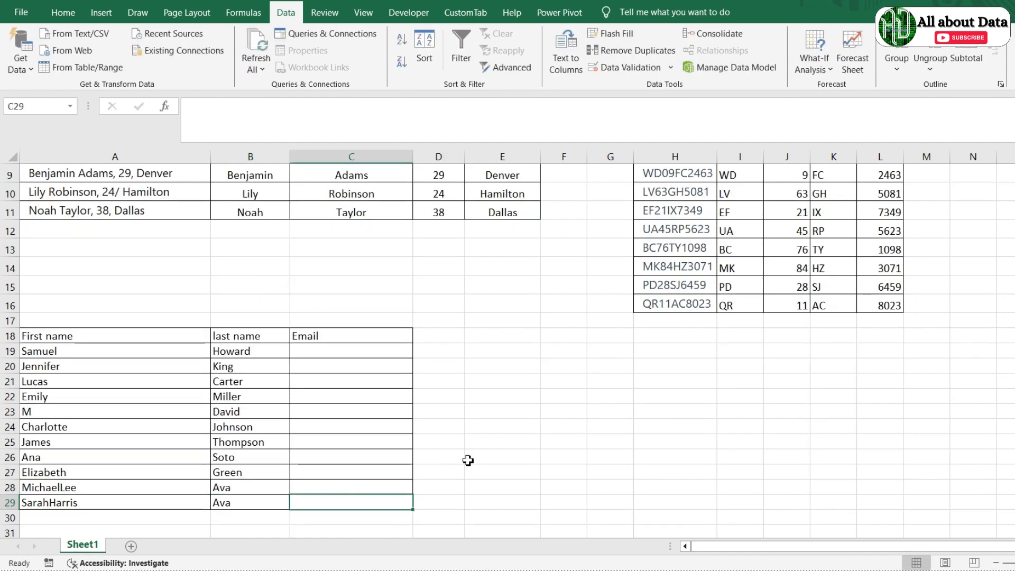
{"action": "key", "text": "Up"}
{"action": "key", "text": "ctrl+Up"}
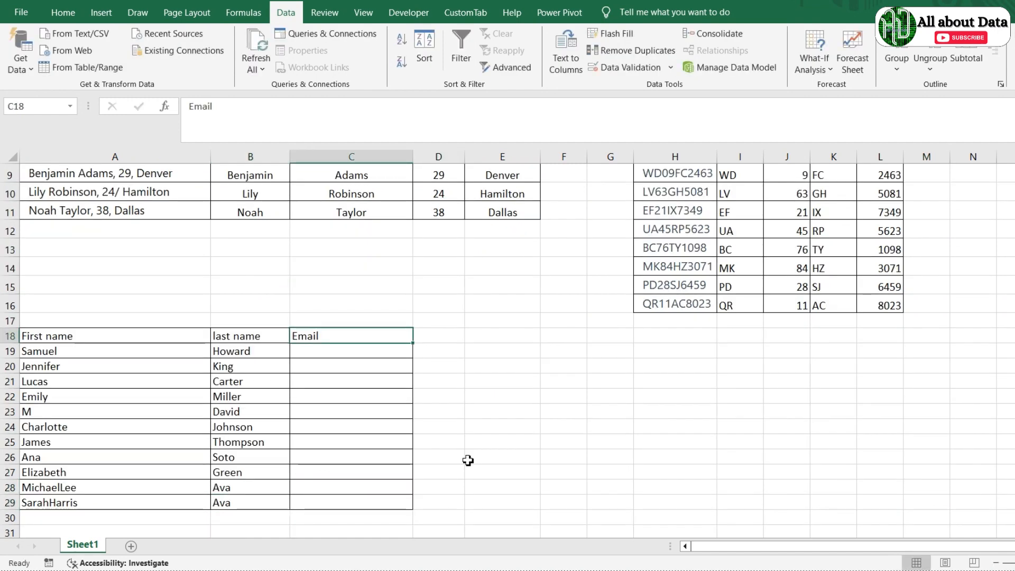
{"action": "key", "text": "Left"}
{"action": "key", "text": "Left"}
{"action": "key", "text": "Down"}
{"action": "key", "text": "Right"}
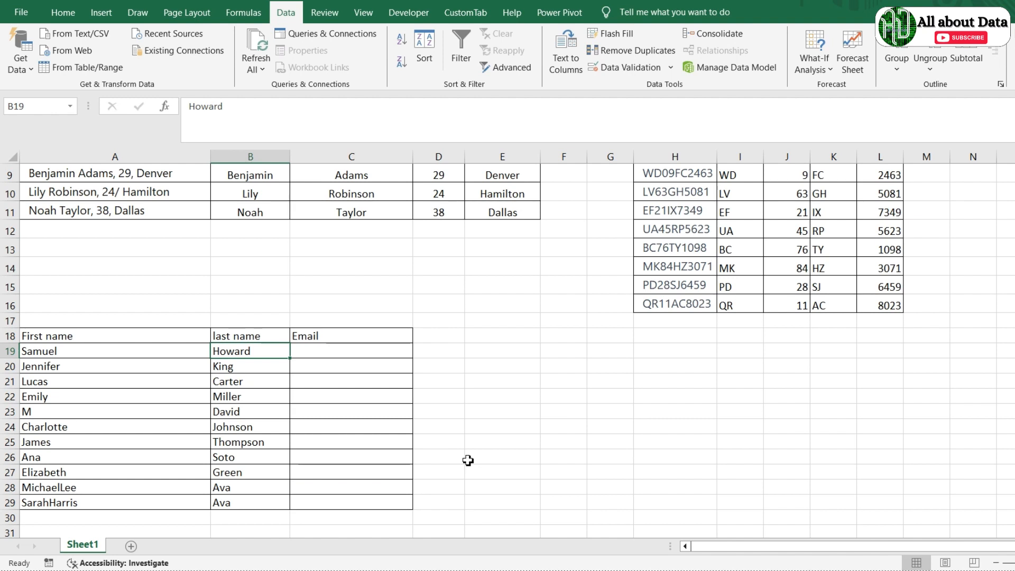
{"action": "key", "text": "Right"}
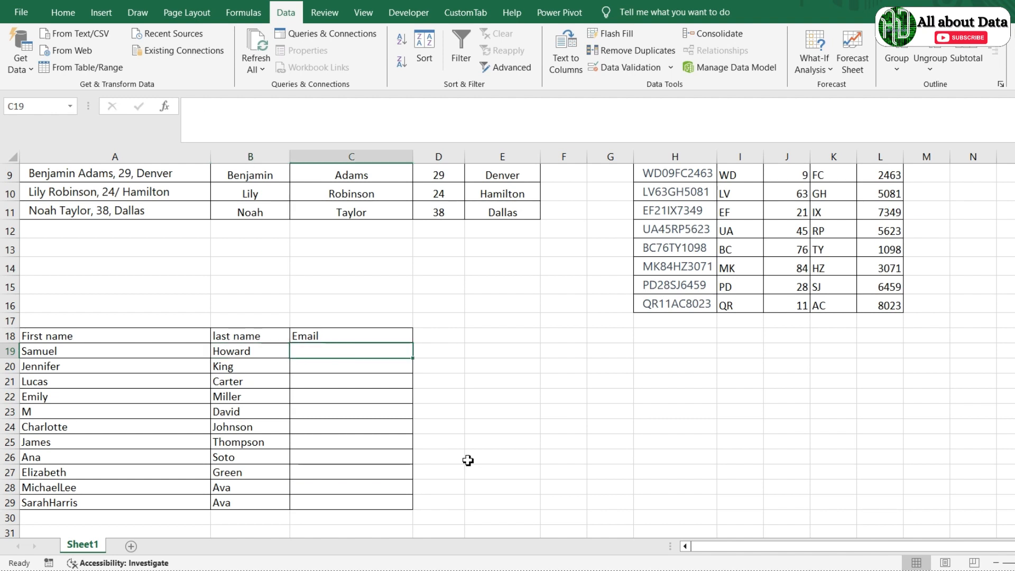
Step: Enter the first person's full name in C19 and Flash Fill full names down C20:C29
{"action": "type", "text": "=c"}
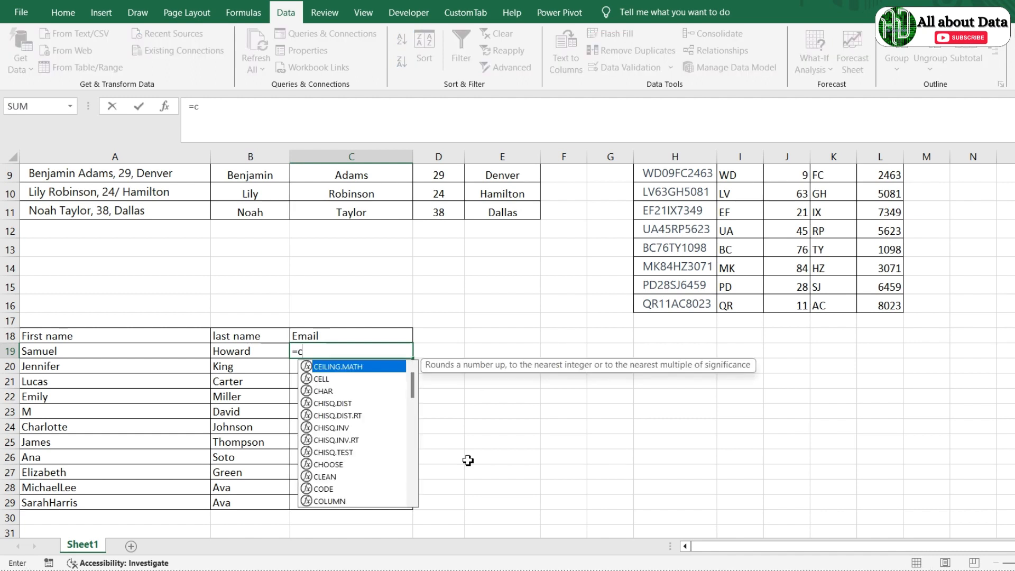
{"action": "key", "text": "BackSpace"}
{"action": "key", "text": "Escape"}
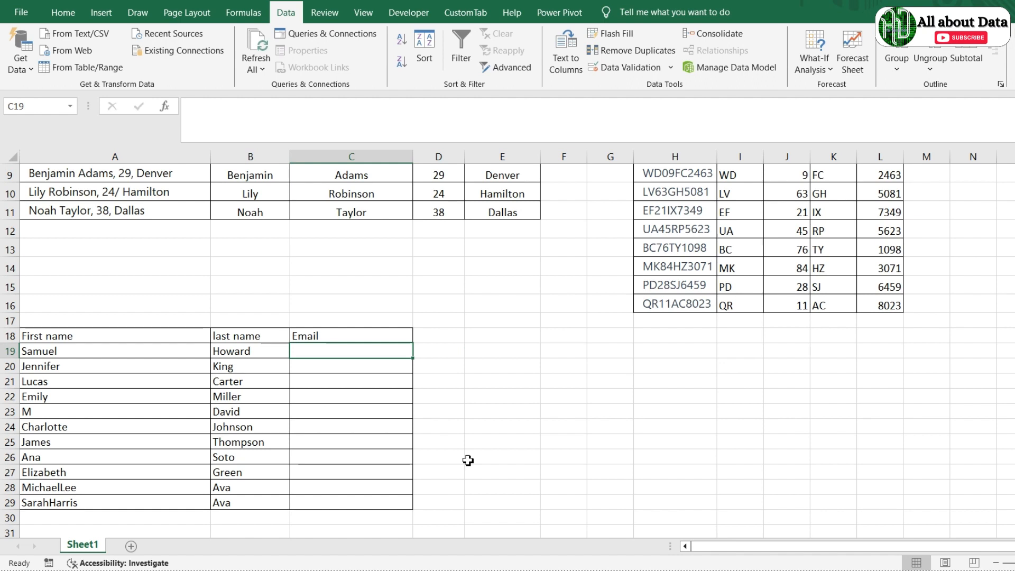
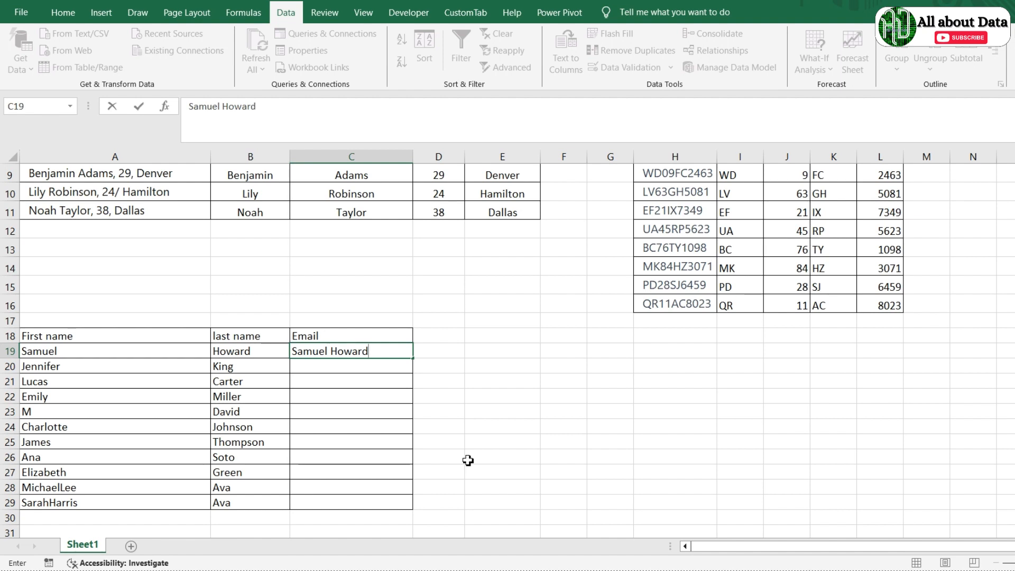
{"action": "key", "text": "Return"}
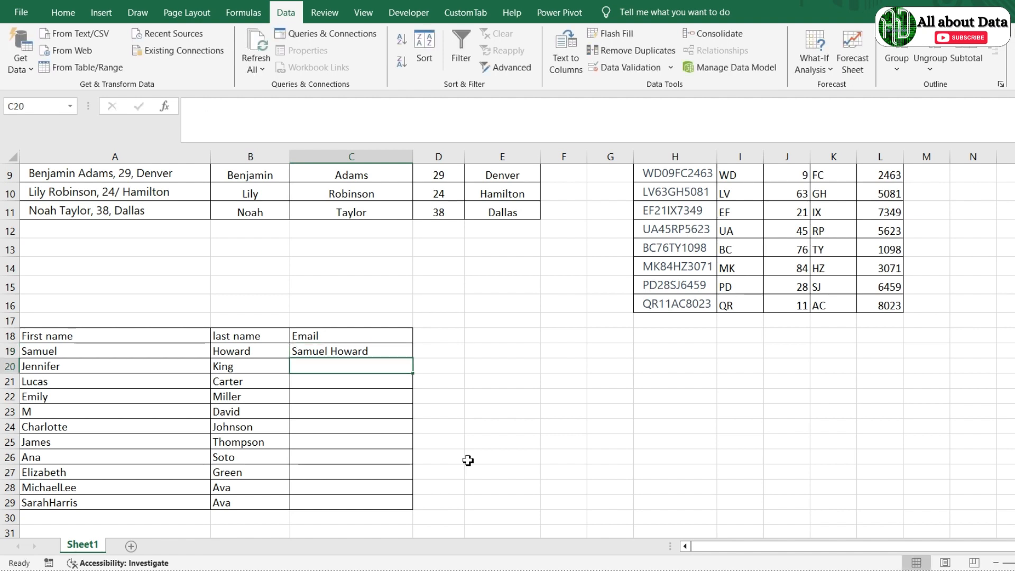
{"action": "key", "text": "ctrl+e"}
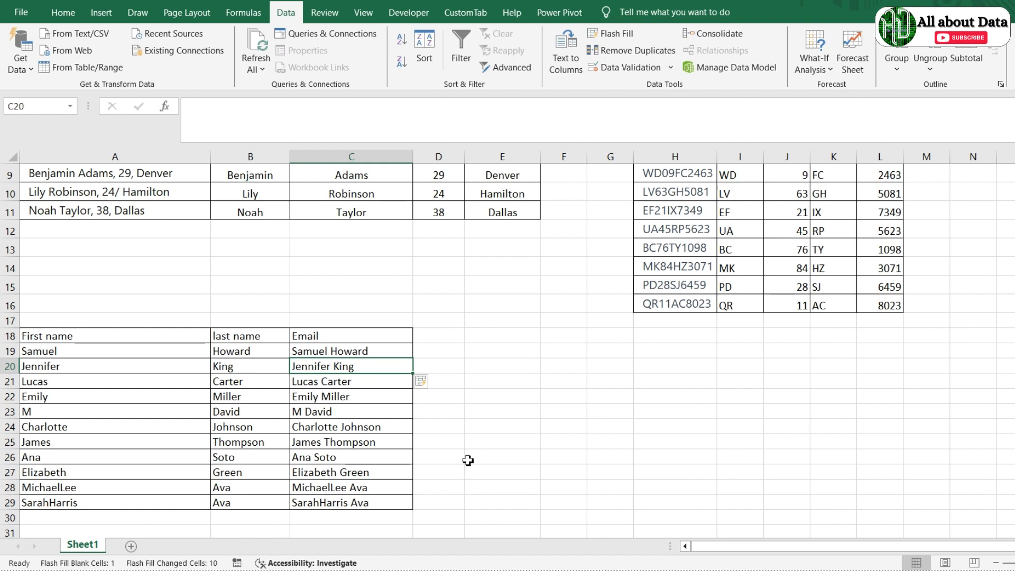
Step: Clear the flash-filled names in C20:C29, Flash Fill them again, and return to C19
{"action": "key", "text": "ctrl+shift+Down"}
{"action": "key", "text": "Delete"}
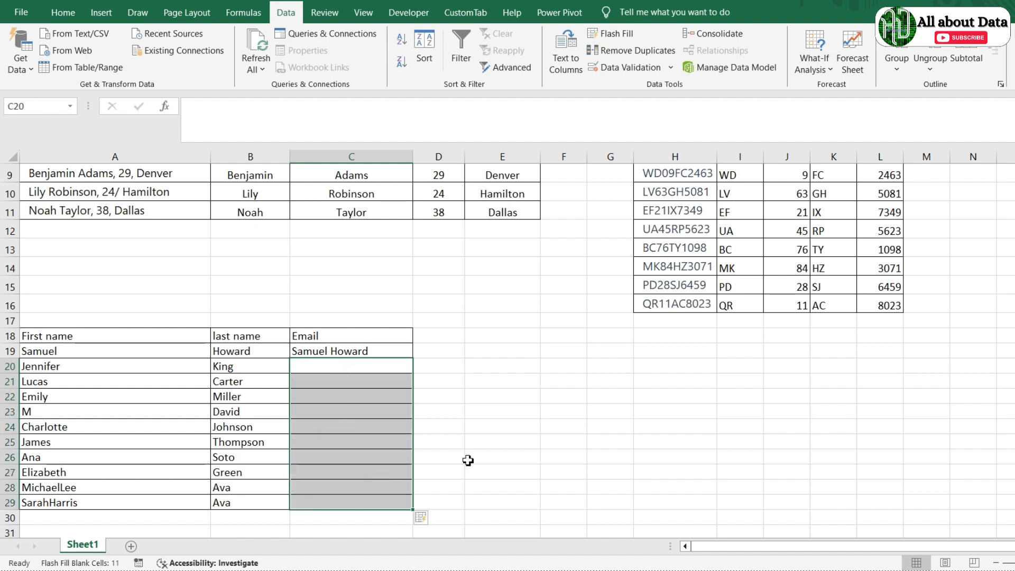
{"action": "key", "text": "Right"}
{"action": "key", "text": "Left"}
{"action": "key", "text": "ctrl+e"}
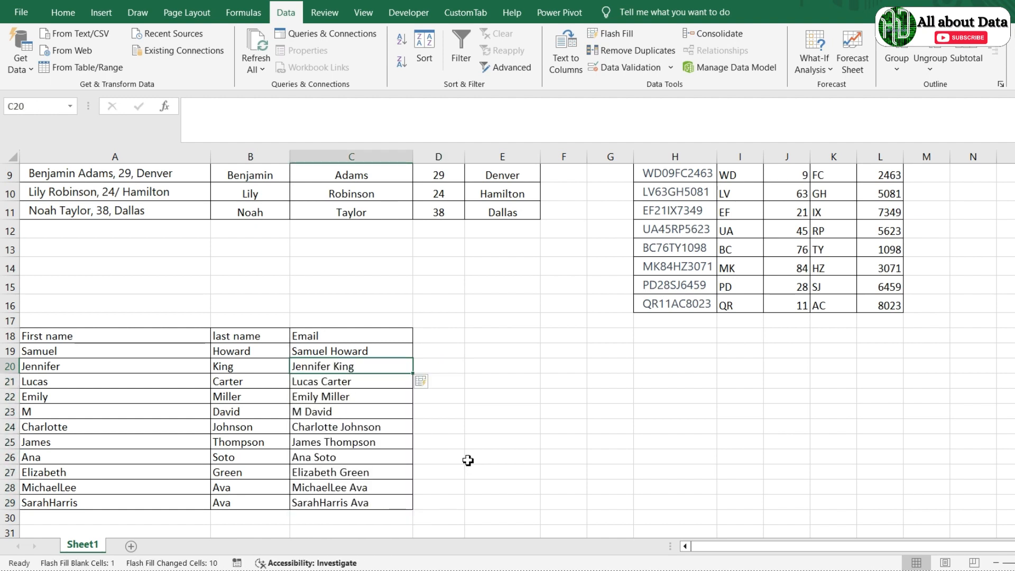
{"action": "key", "text": "Right"}
{"action": "key", "text": "Left"}
{"action": "key", "text": "Up"}
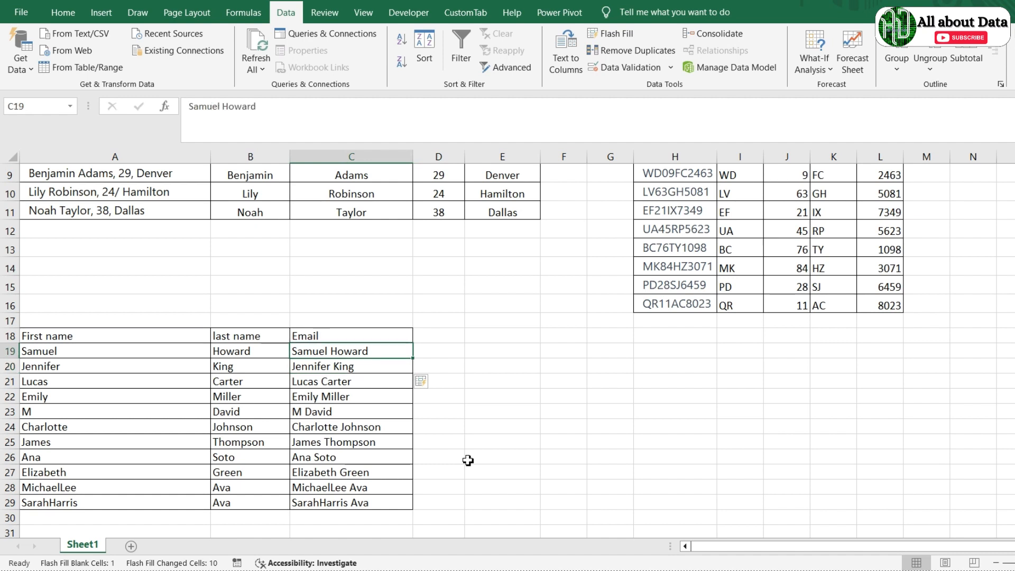
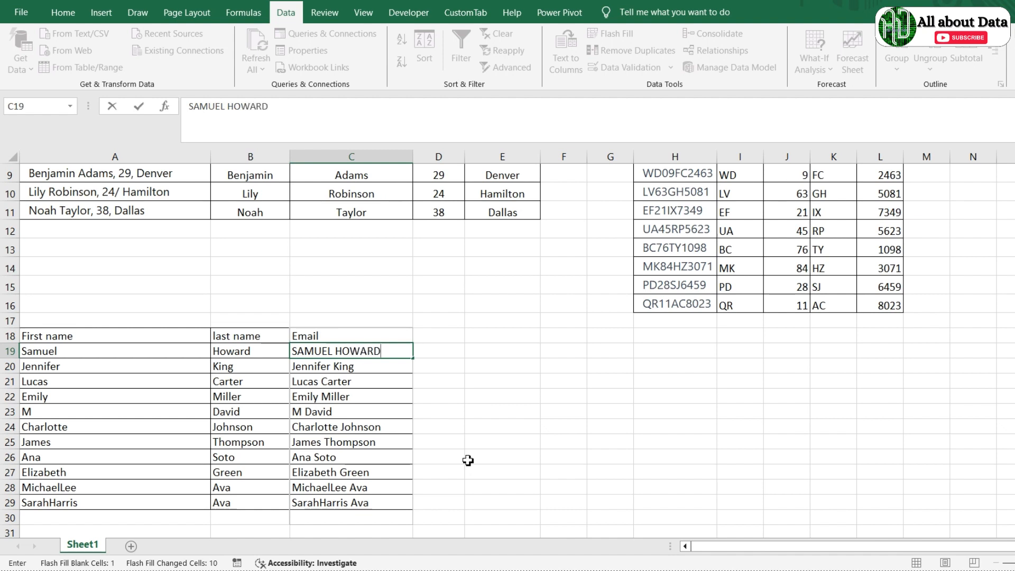
Step: Enter the first person's full name in uppercase in C19, then undo the uppercase entries
{"action": "key", "text": "Return"}
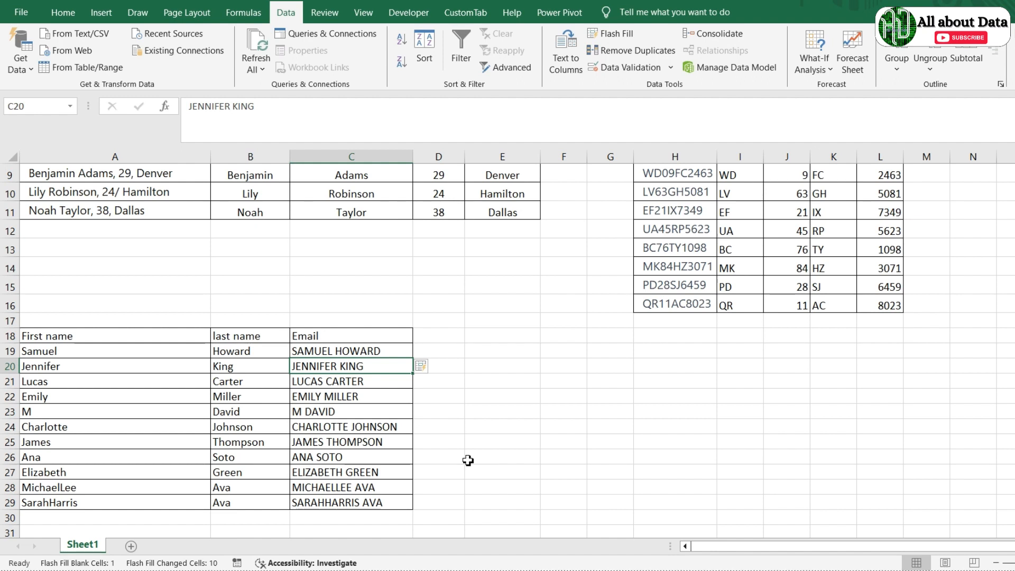
{"action": "key", "text": "ctrl+z"}
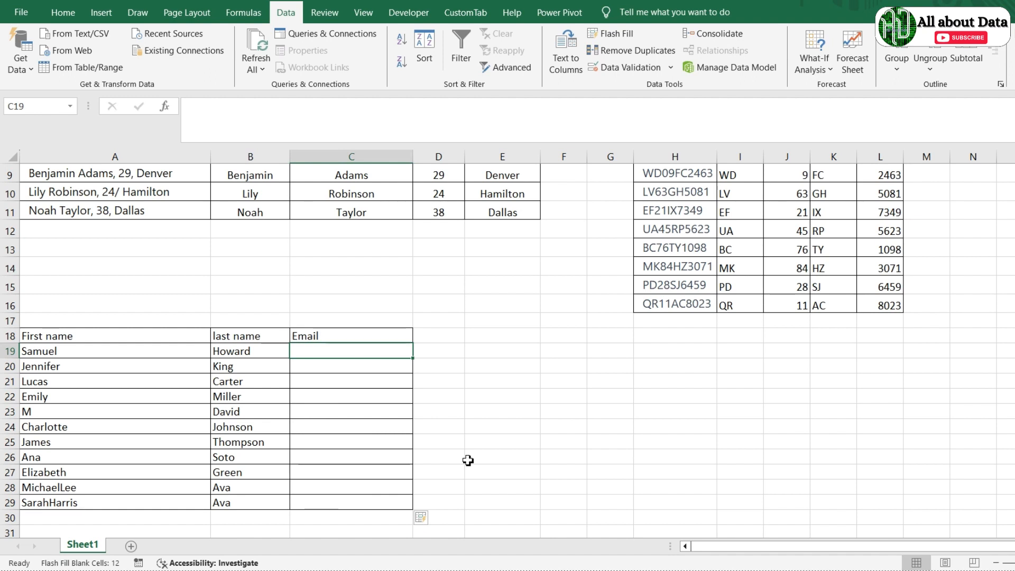
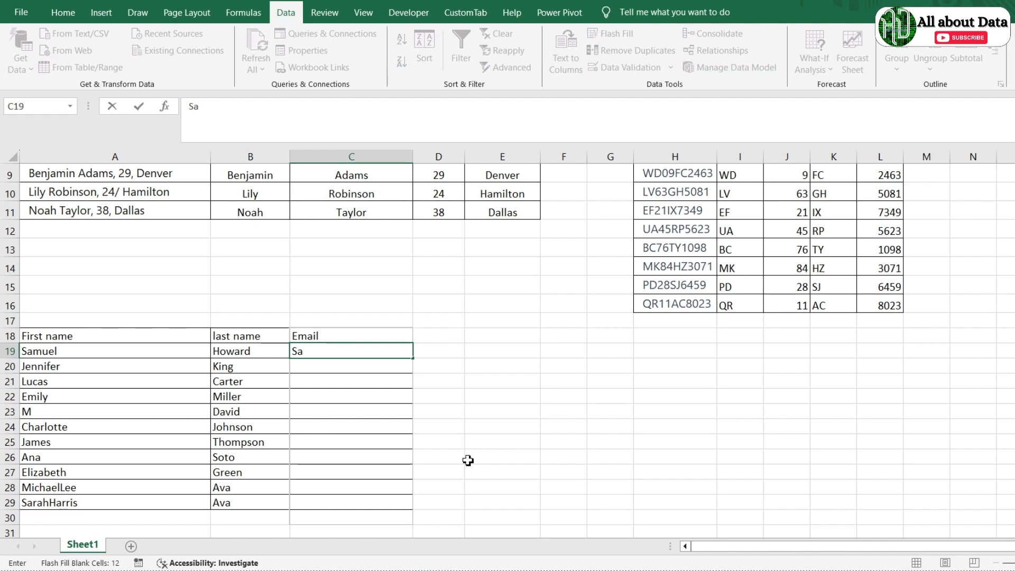
{"action": "key", "text": "Return"}
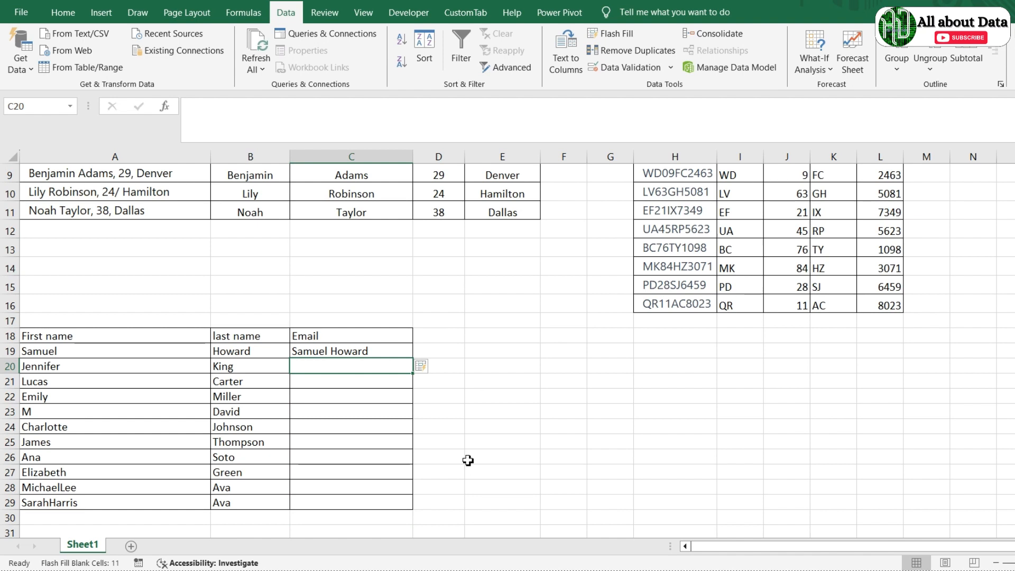
{"action": "key", "text": "ctrl+e"}
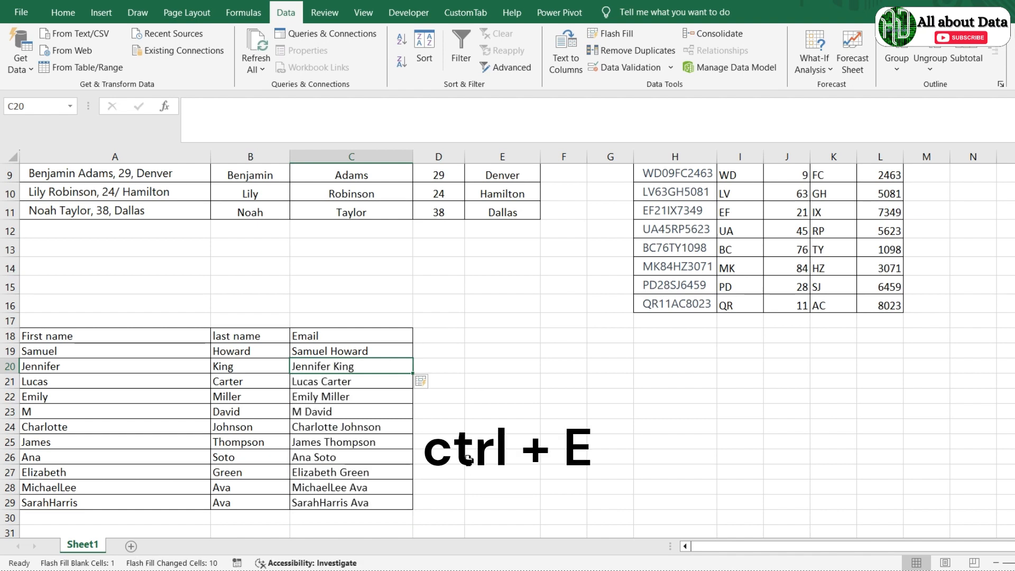
{"action": "key", "text": "Up"}
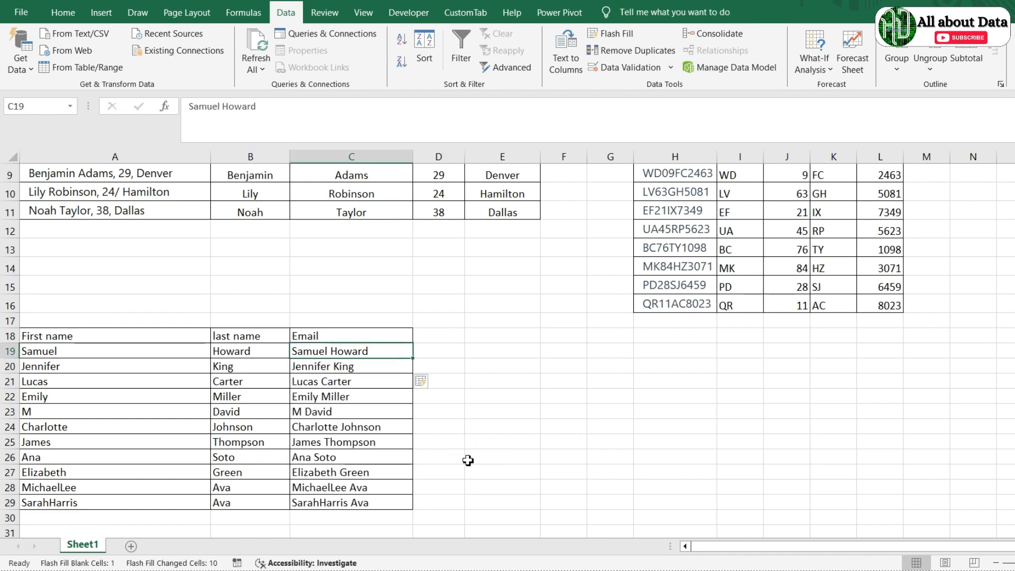
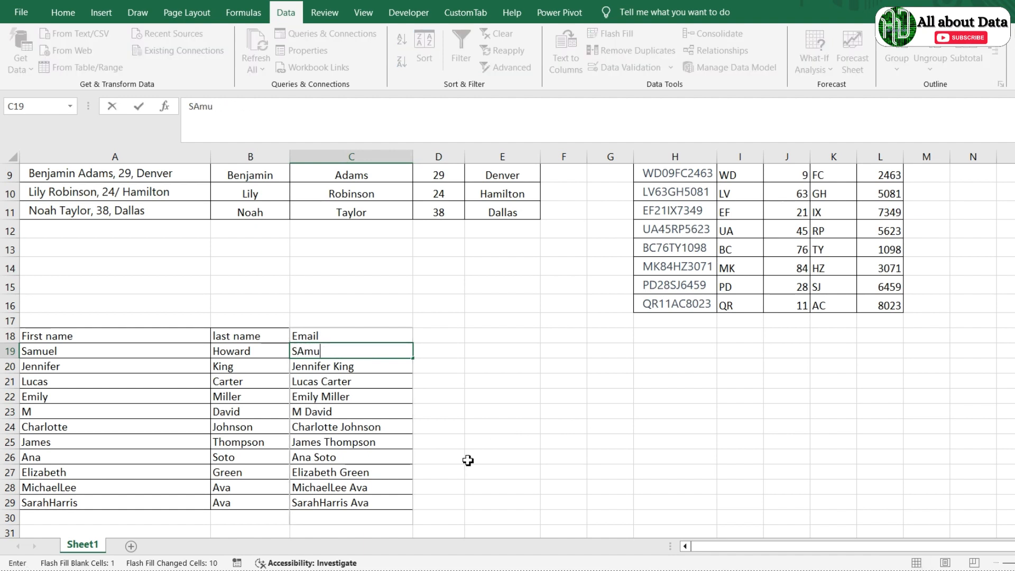
{"action": "key", "text": "Return"}
{"action": "key", "text": "ctrl+e"}
{"action": "key", "text": "Up"}
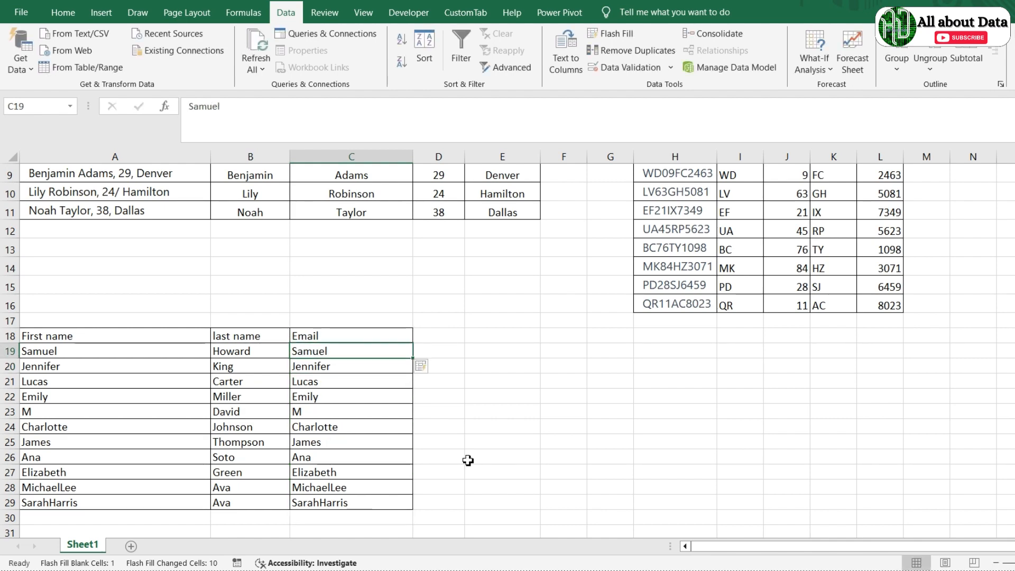
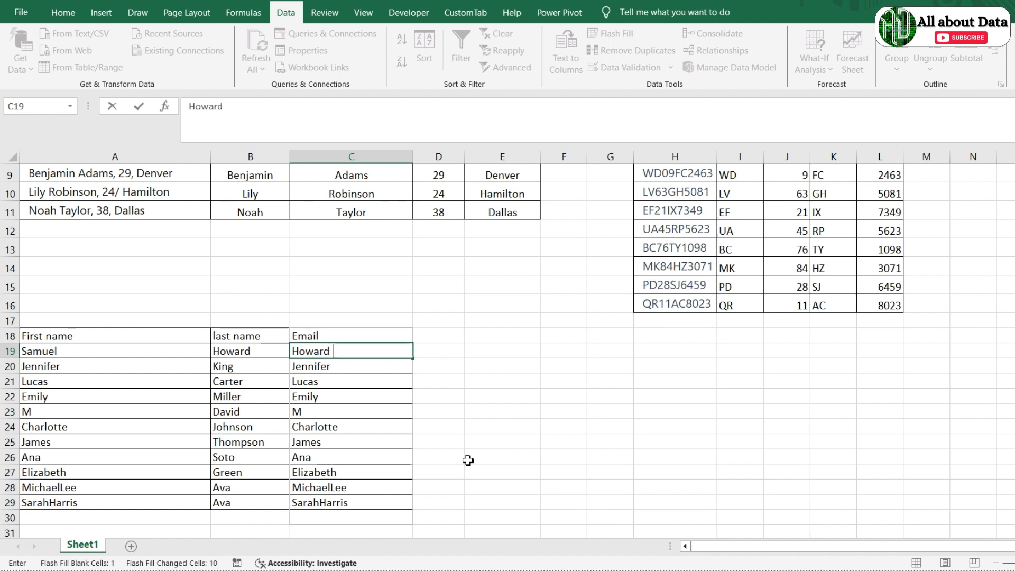
{"action": "key", "text": "Return"}
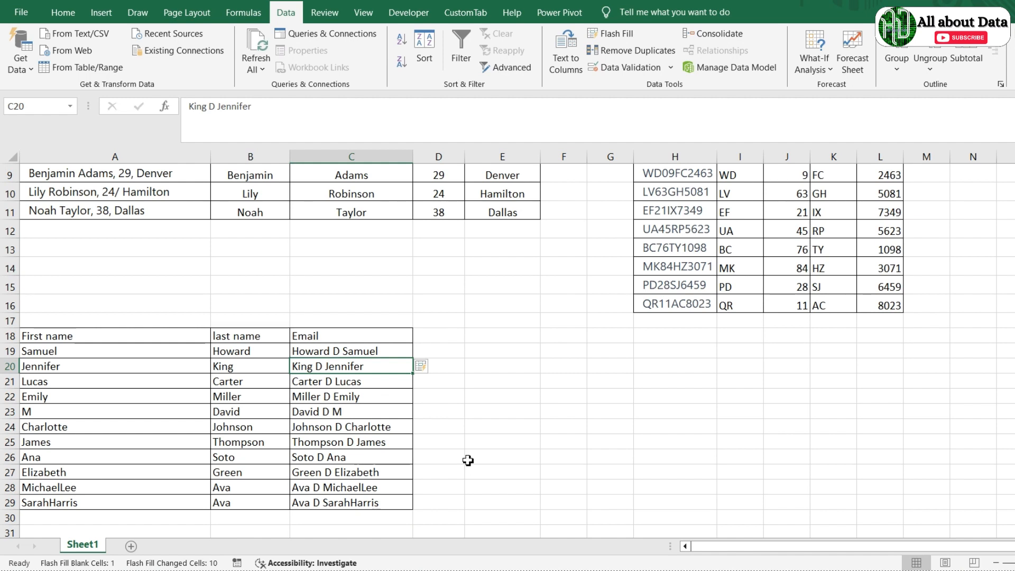
{"action": "key", "text": "Up"}
{"action": "key", "text": "Down"}
{"action": "key", "text": "Up"}
{"action": "key", "text": "Up"}
{"action": "key", "text": "Down"}
{"action": "key", "text": "ctrl+shift+Down"}
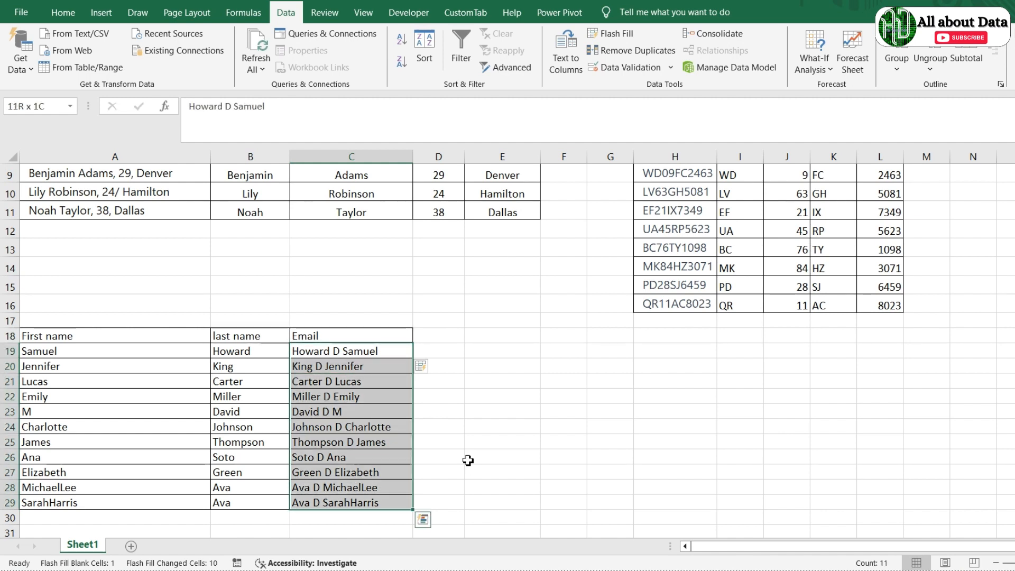
{"action": "key", "text": "Delete"}
{"action": "key", "text": "Up"}
{"action": "key", "text": "Down"}
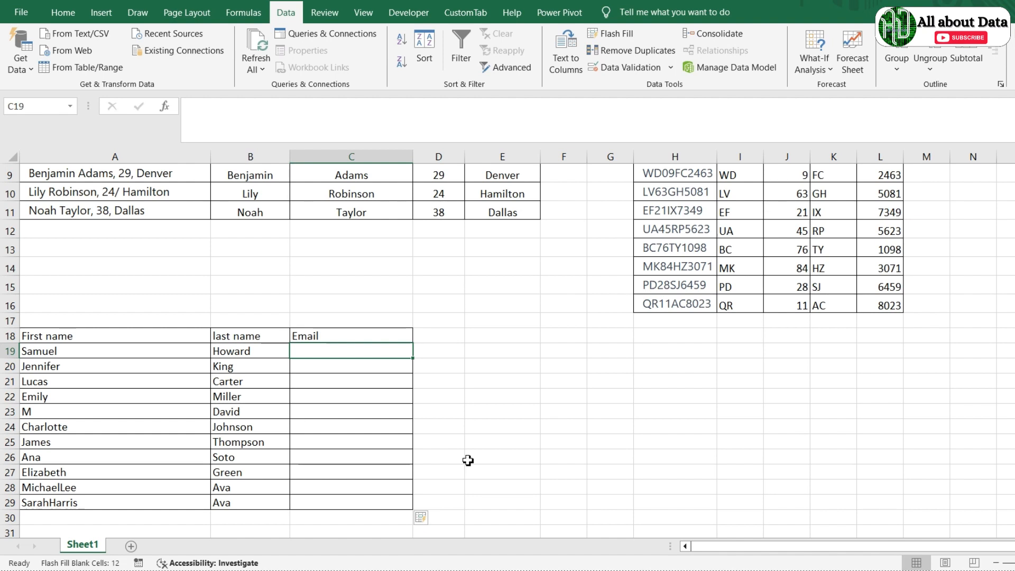
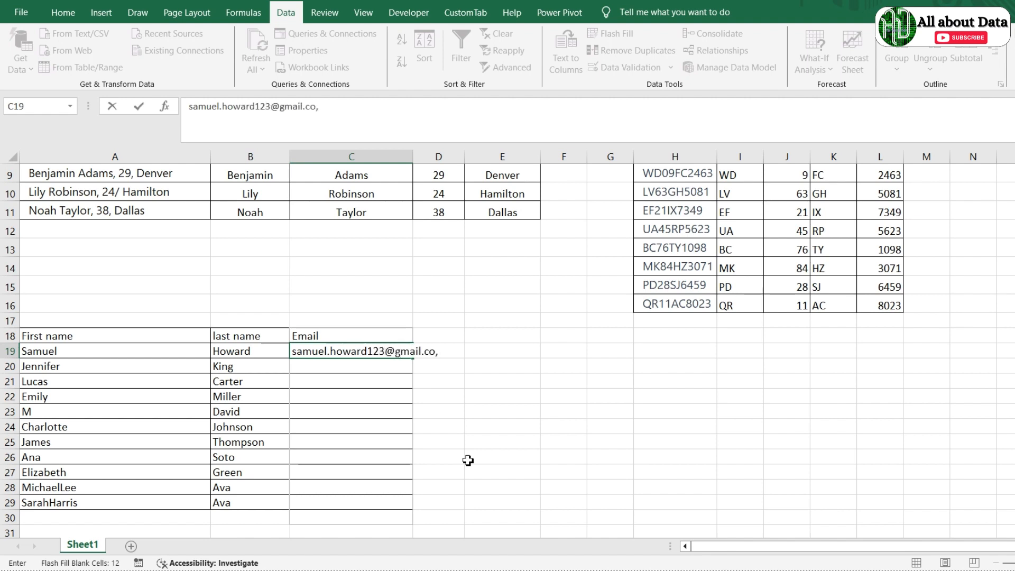
{"action": "key", "text": "Return"}
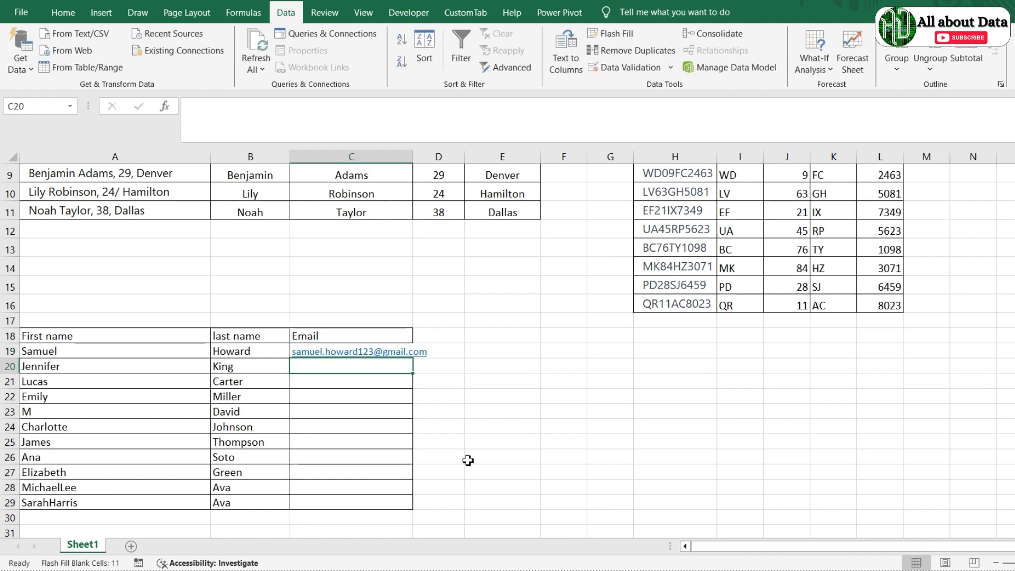
{"action": "key", "text": "ctrl+e"}
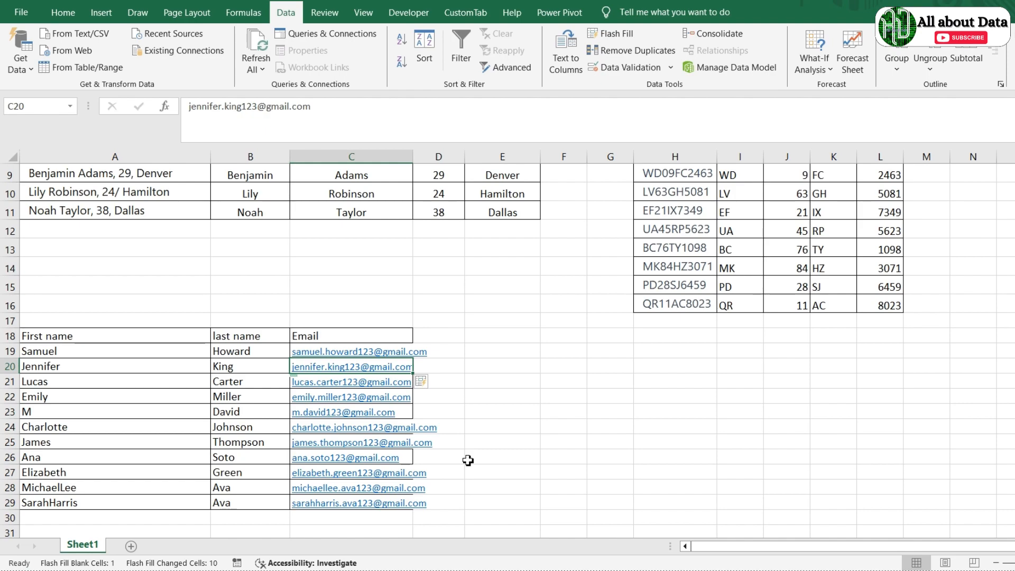
{"action": "scroll", "coordinate": [468, 461], "scroll_direction": "up", "scroll_amount": 3}
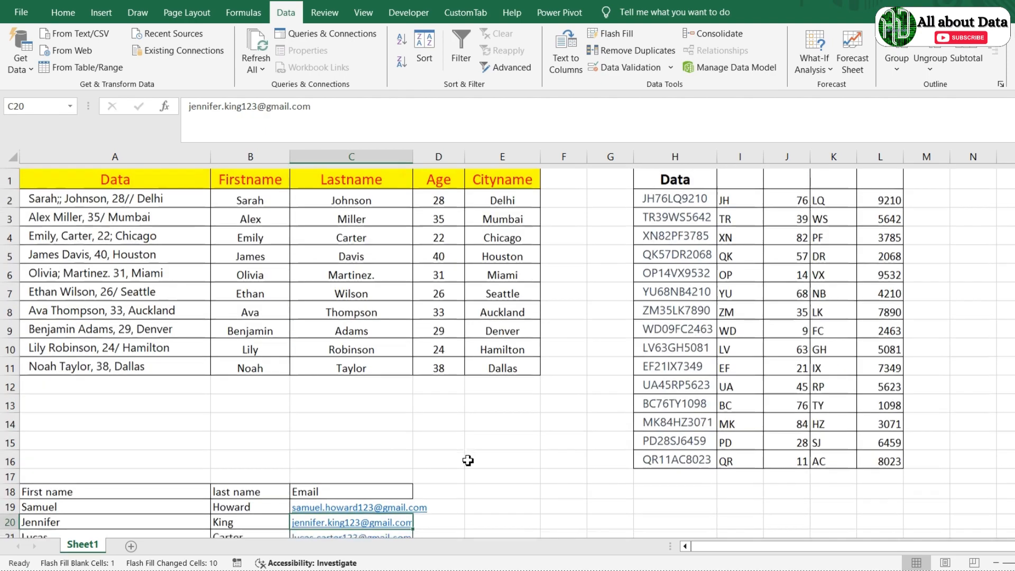
{"action": "scroll", "coordinate": [468, 461], "scroll_direction": "down", "scroll_amount": 1}
{"action": "scroll", "coordinate": [468, 460], "scroll_direction": "up", "scroll_amount": 1}
{"action": "scroll", "coordinate": [468, 461], "scroll_direction": "down", "scroll_amount": 1}
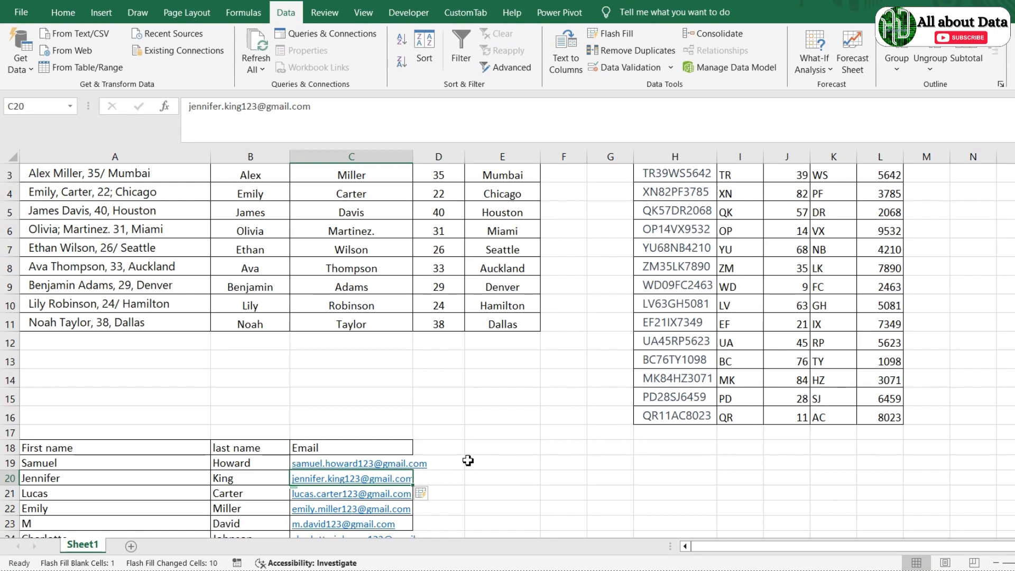
{"action": "scroll", "coordinate": [468, 461], "scroll_direction": "down", "scroll_amount": 1}
{"action": "scroll", "coordinate": [468, 461], "scroll_direction": "up", "scroll_amount": 2}
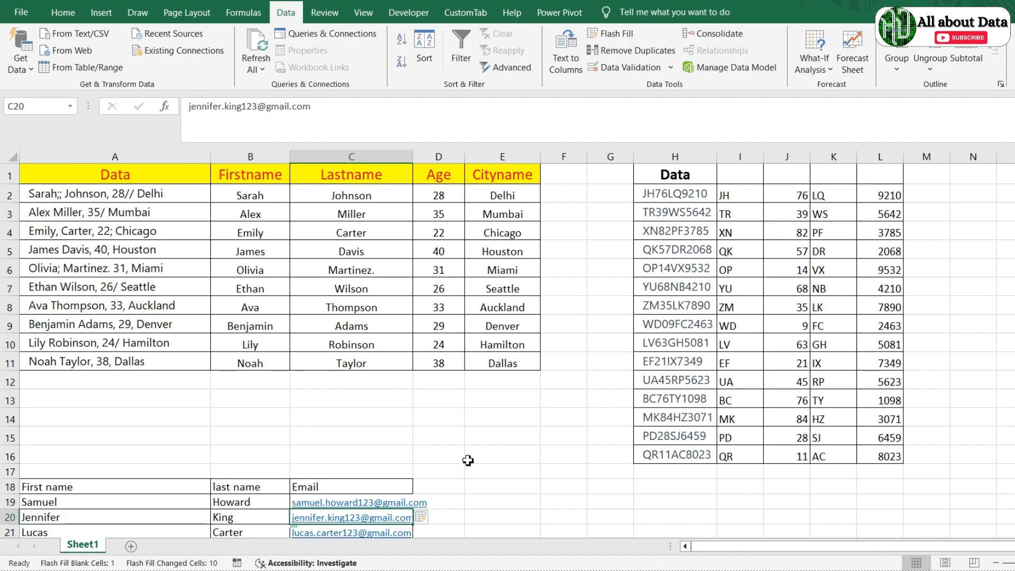
{"action": "left_click", "coordinate": [109, 178]}
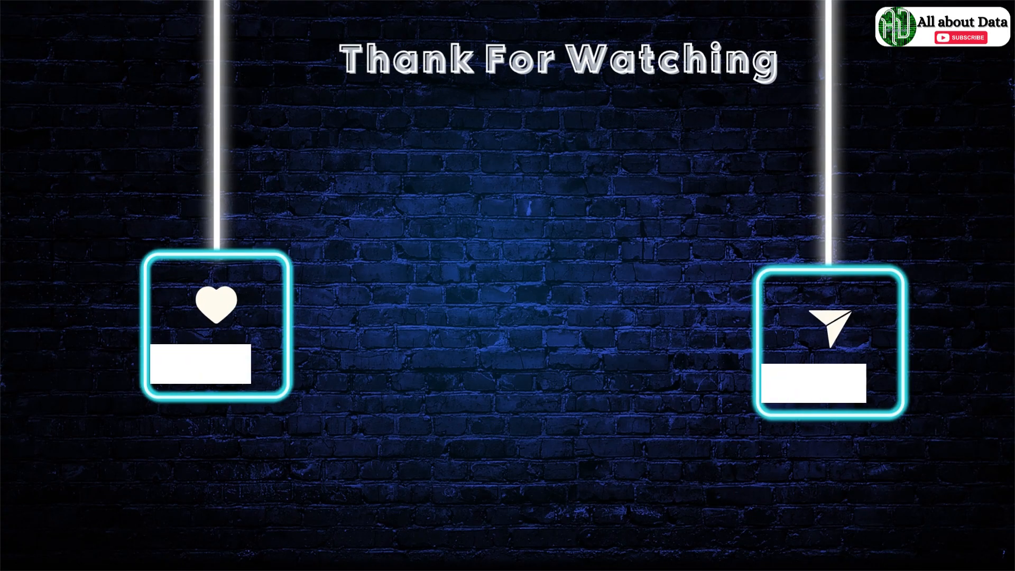